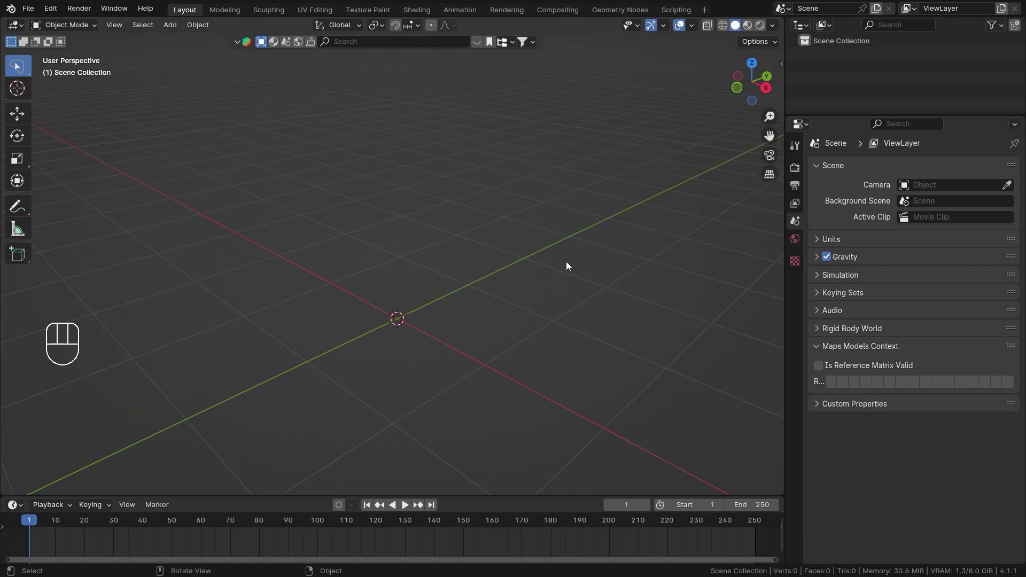
Add a single-bone armature at the world origin.
{"action": "key", "text": "shift+a"}
{"action": "mouse_move", "coordinate": [454, 255]}
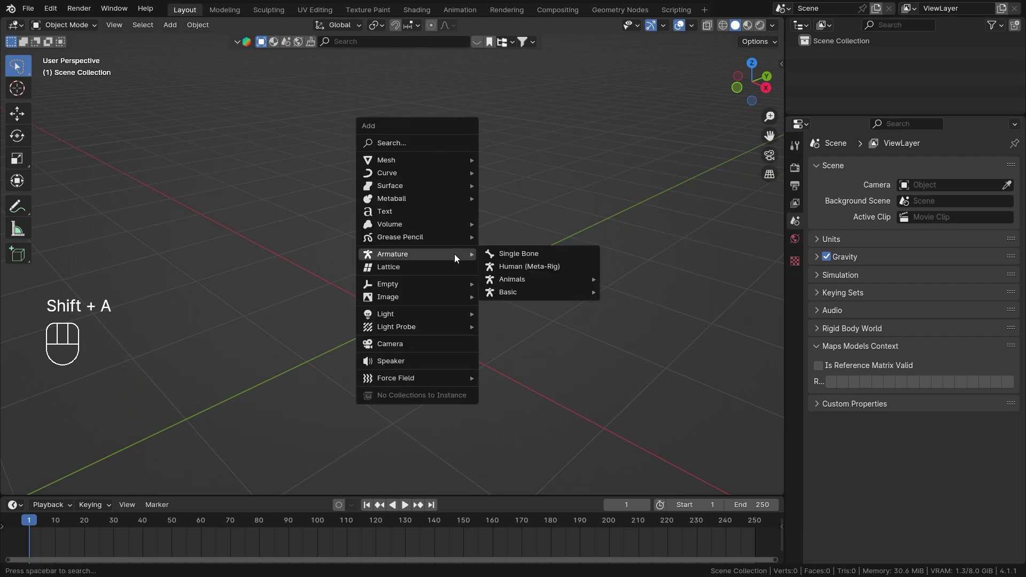
{"action": "left_click", "coordinate": [488, 254]}
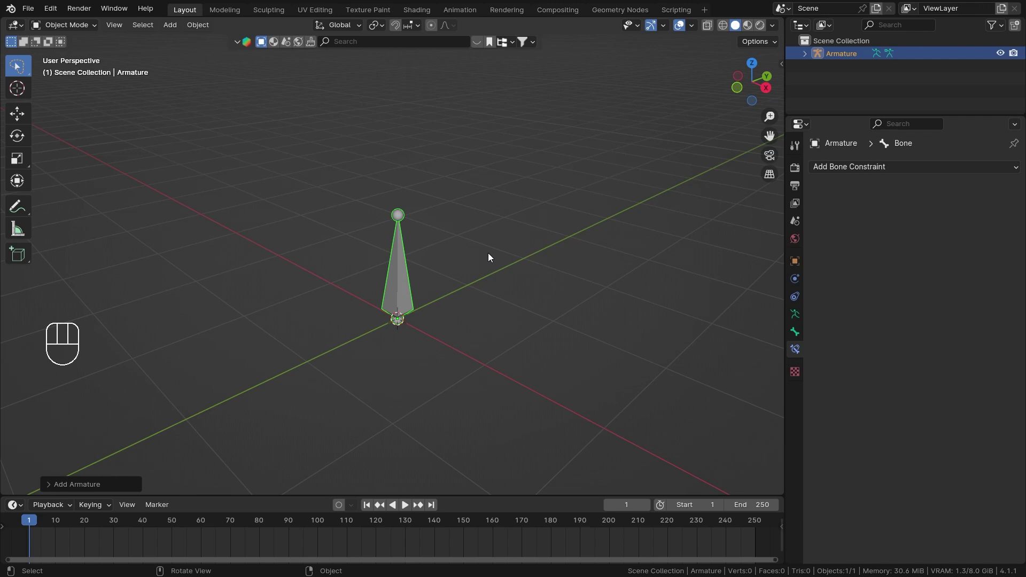
Duplicate the bone in Edit Mode and place the copy further along the Y axis.
{"action": "scroll", "coordinate": [472, 271], "scroll_direction": "up", "scroll_amount": 3}
{"action": "middle_click_drag", "start_coordinate": [482, 272], "coordinate": [373, 287], "text": "shift"}
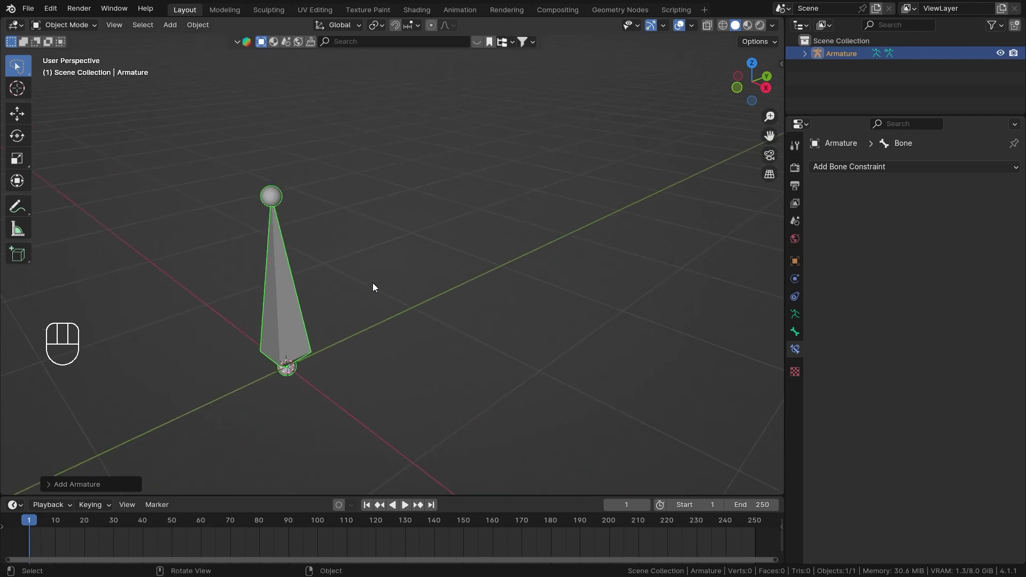
{"action": "key", "text": "Tab"}
{"action": "scroll", "coordinate": [444, 245], "scroll_direction": "down", "scroll_amount": 2}
{"action": "middle_click_drag", "start_coordinate": [470, 236], "coordinate": [415, 279], "text": "shift"}
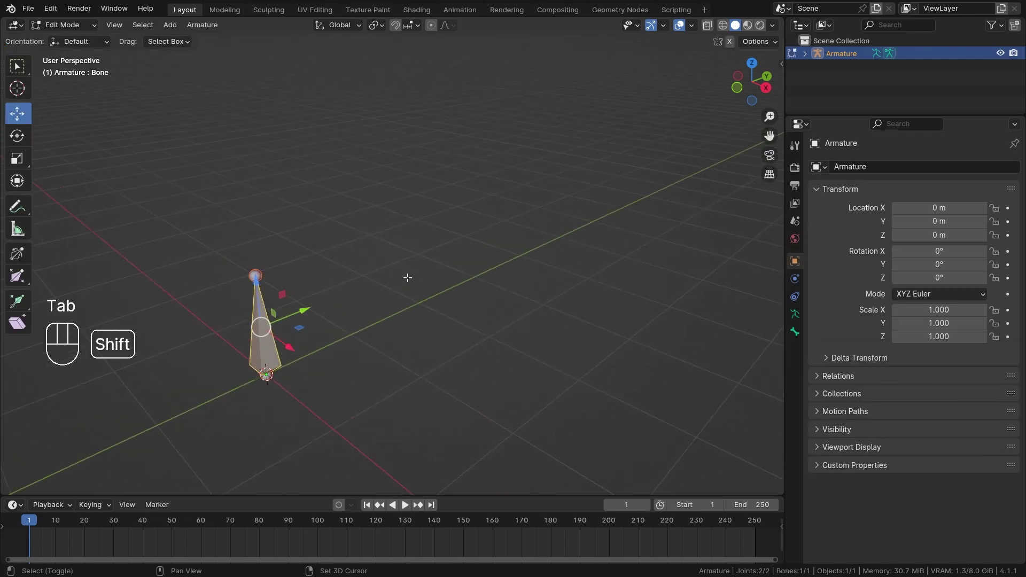
{"action": "key", "text": "shift+d"}
{"action": "left_click", "coordinate": [449, 244], "text": "ctrl"}
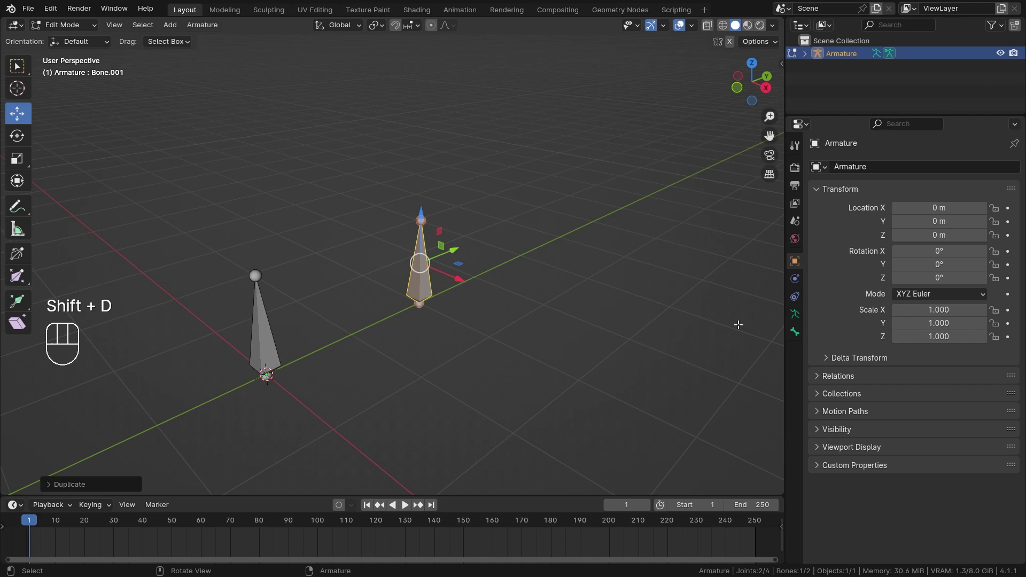
Show the armature's bone names and axes in the viewport, with the axes position at 0.5.
{"action": "left_click", "coordinate": [795, 314]}
{"action": "left_click", "coordinate": [903, 421]}
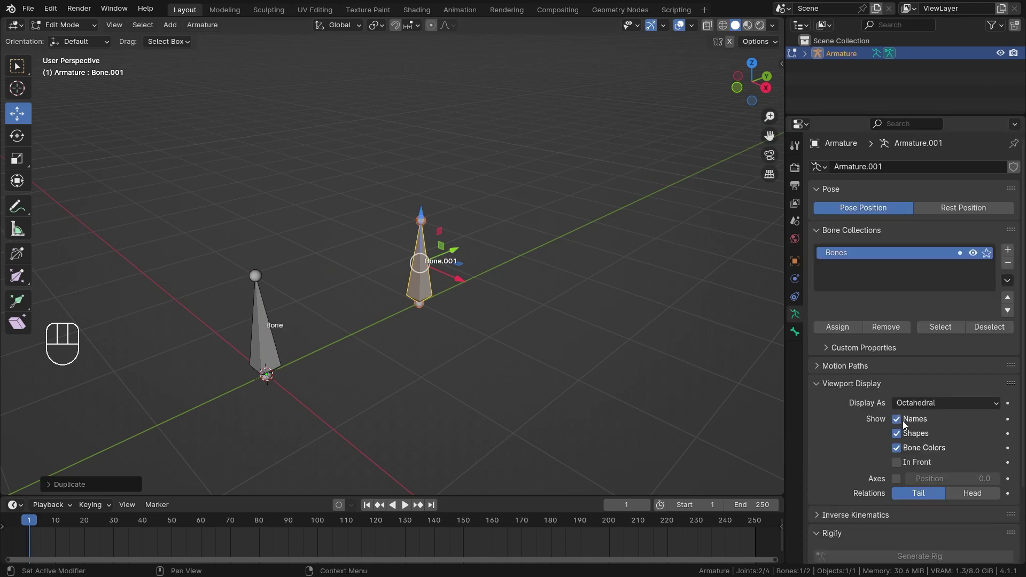
{"action": "left_click", "coordinate": [896, 479]}
{"action": "left_click_drag", "start_coordinate": [918, 479], "coordinate": [953, 478], "text": "ctrl"}
Switch the armature to Pose Mode and the viewport to Wireframe shading.
{"action": "scroll", "coordinate": [536, 237], "scroll_direction": "up", "scroll_amount": 3}
{"action": "key", "text": "ctrl+Tab"}
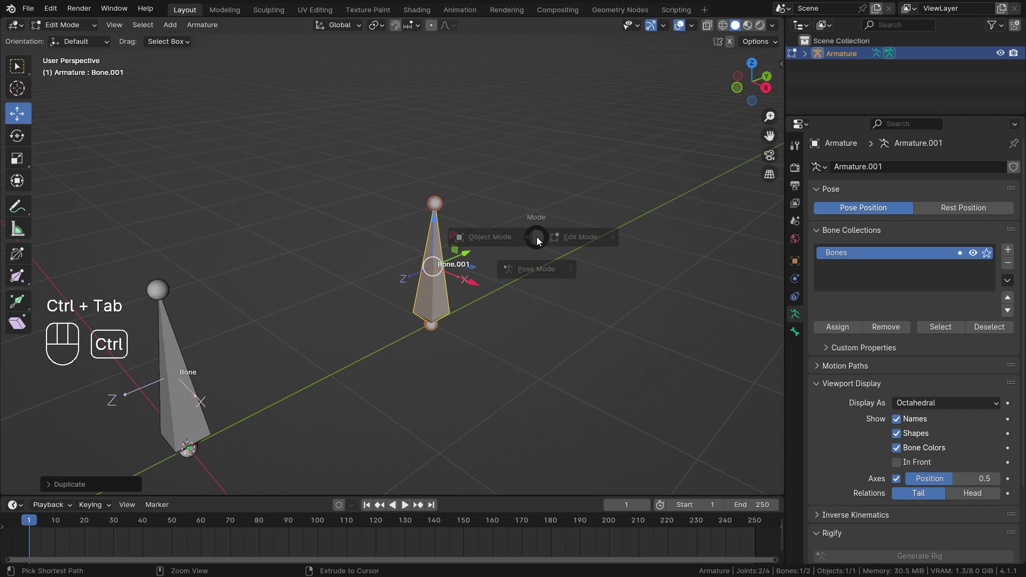
{"action": "left_click", "coordinate": [538, 269]}
{"action": "key", "text": "z"}
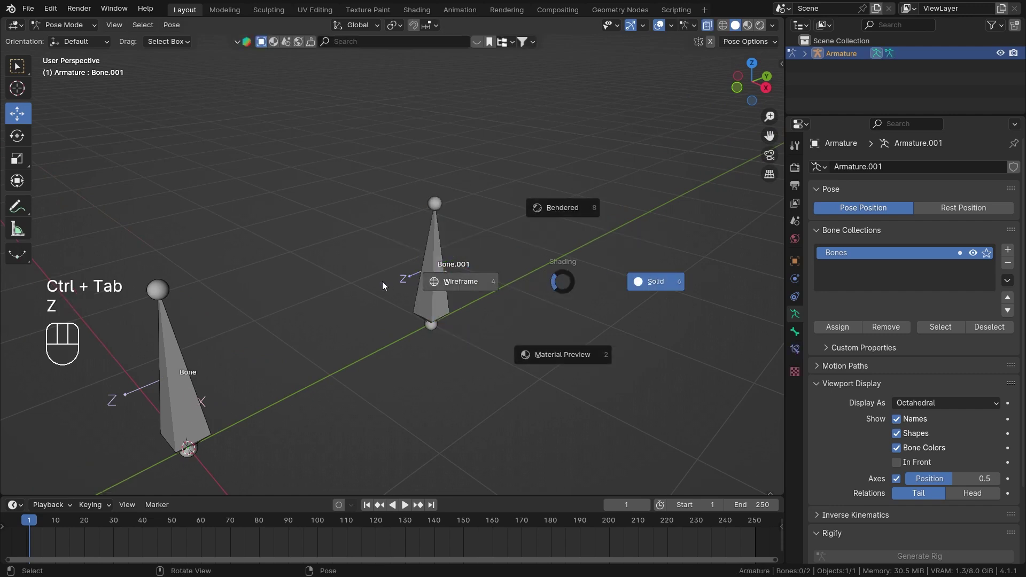
{"action": "left_click", "coordinate": [383, 284]}
Add a Track To bone constraint to the duplicated bone, Bone.001.
{"action": "scroll", "coordinate": [460, 294], "scroll_direction": "up", "scroll_amount": 2}
{"action": "middle_click_drag", "start_coordinate": [460, 294], "coordinate": [301, 261], "text": "shift"}
{"action": "left_click", "coordinate": [454, 248]}
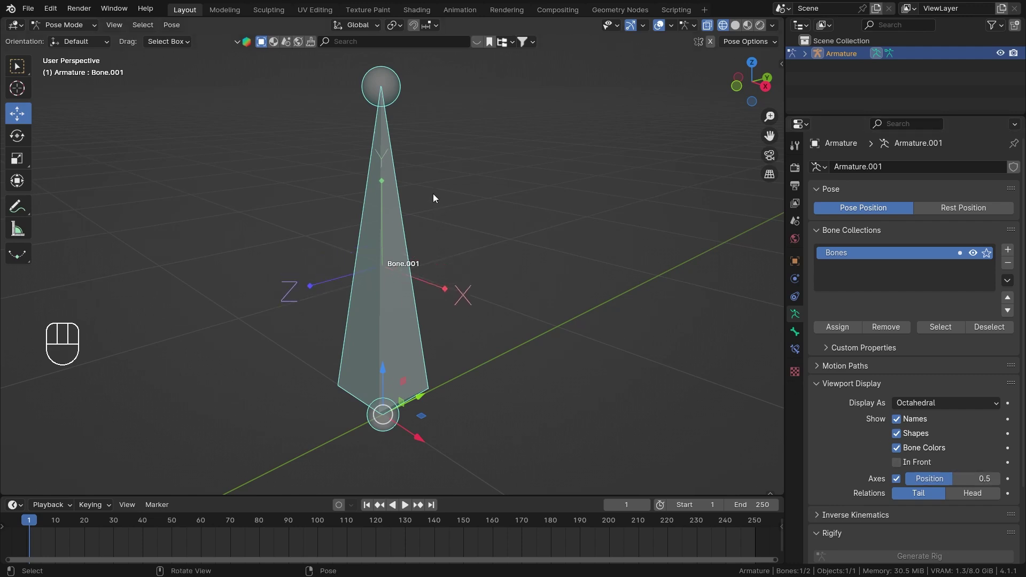
{"action": "scroll", "coordinate": [448, 203], "scroll_direction": "down", "scroll_amount": 2}
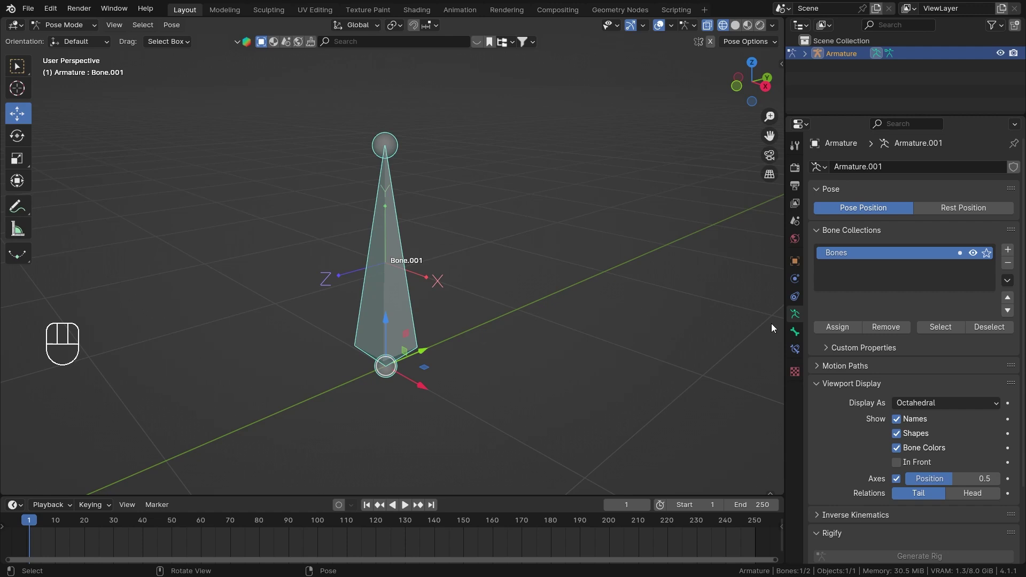
{"action": "left_click", "coordinate": [795, 349]}
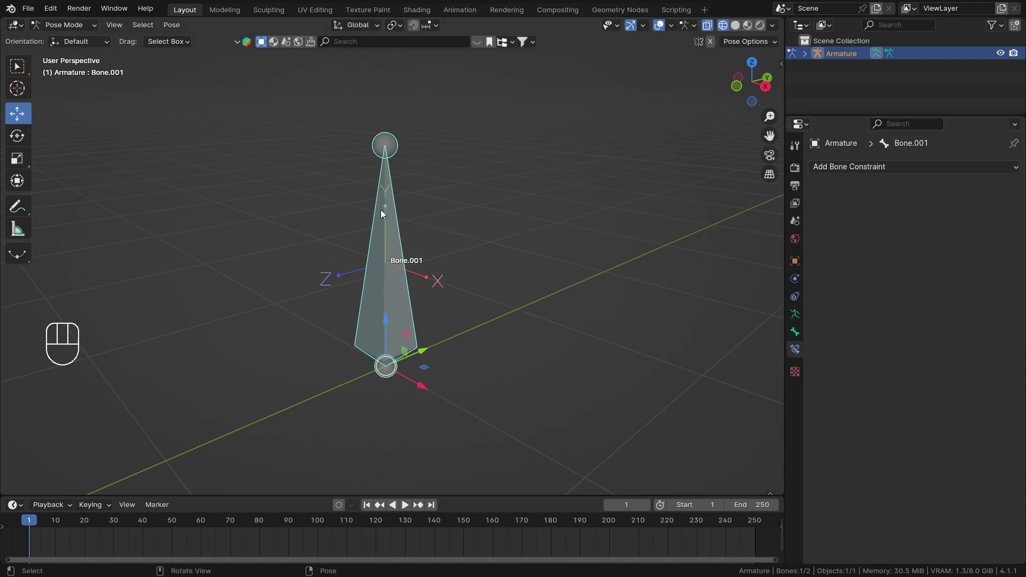
{"action": "left_click", "coordinate": [881, 166]}
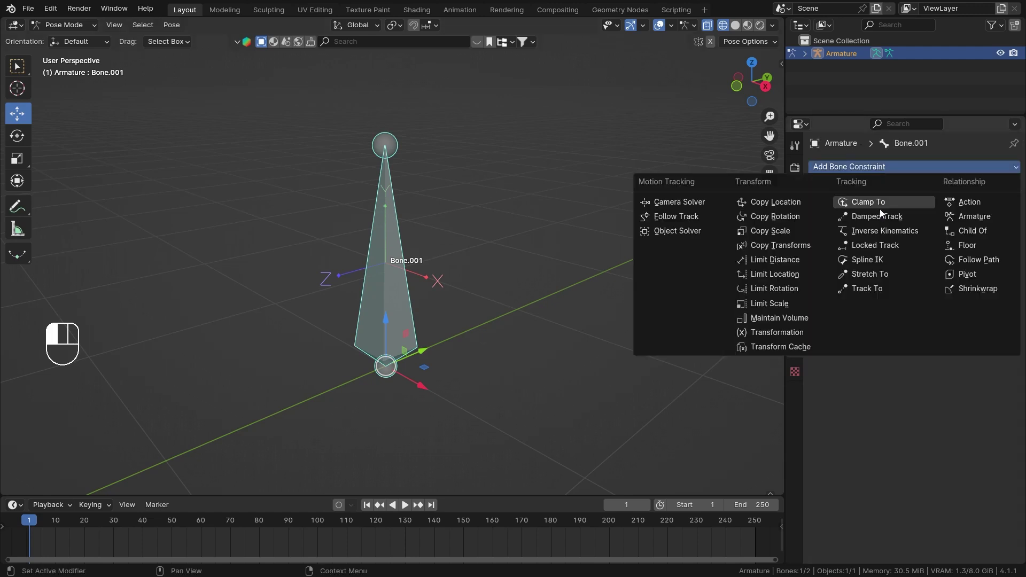
{"action": "left_click", "coordinate": [861, 291]}
{"action": "scroll", "coordinate": [450, 312], "scroll_direction": "down", "scroll_amount": 3}
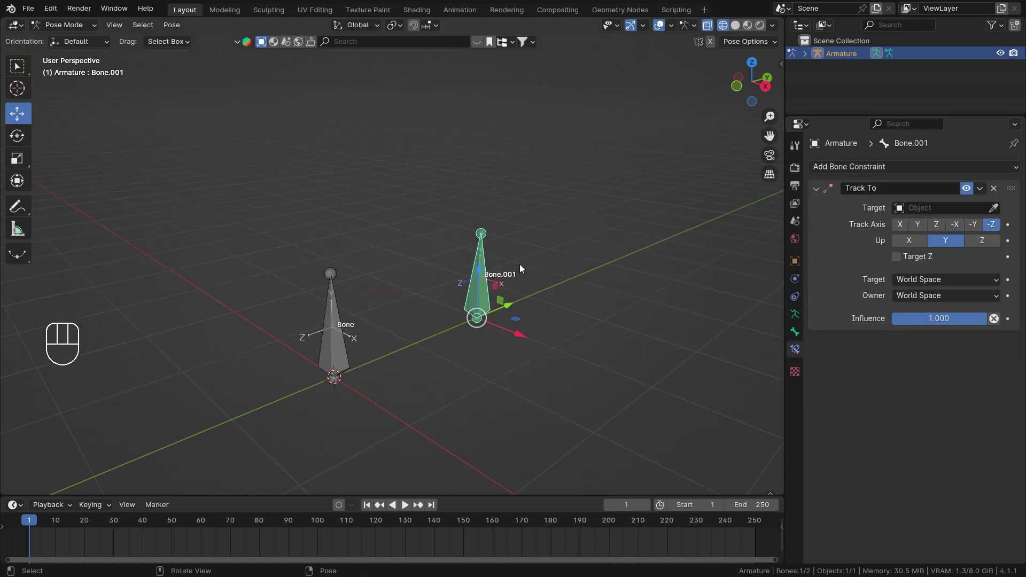
Set the Track To target to the Armature object and its bone to Bone.
{"action": "middle_click_drag", "start_coordinate": [519, 264], "coordinate": [511, 301], "text": "shift"}
{"action": "scroll", "coordinate": [549, 303], "scroll_direction": "up", "scroll_amount": 2}
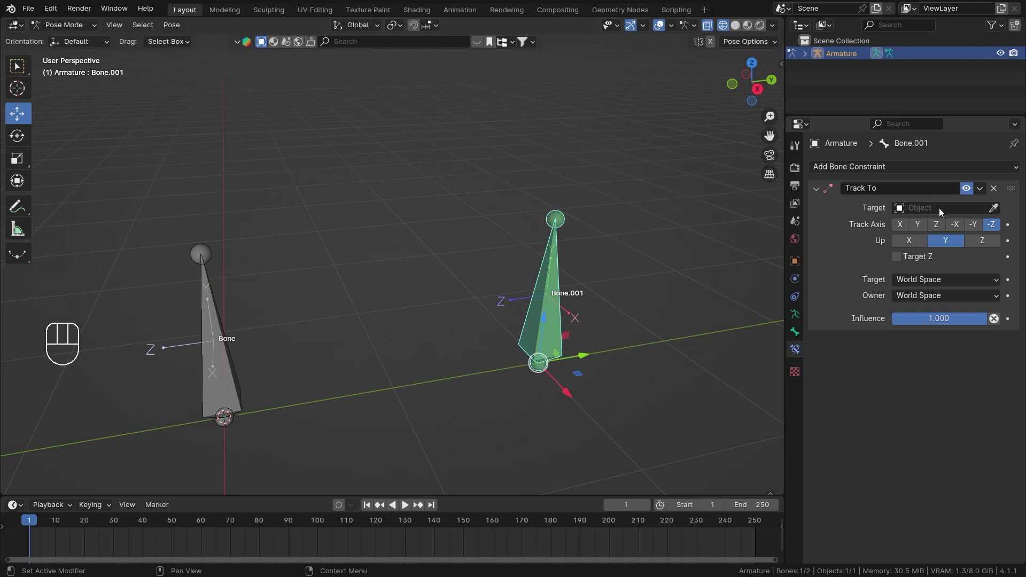
{"action": "left_click", "coordinate": [995, 210]}
{"action": "left_click", "coordinate": [227, 423]}
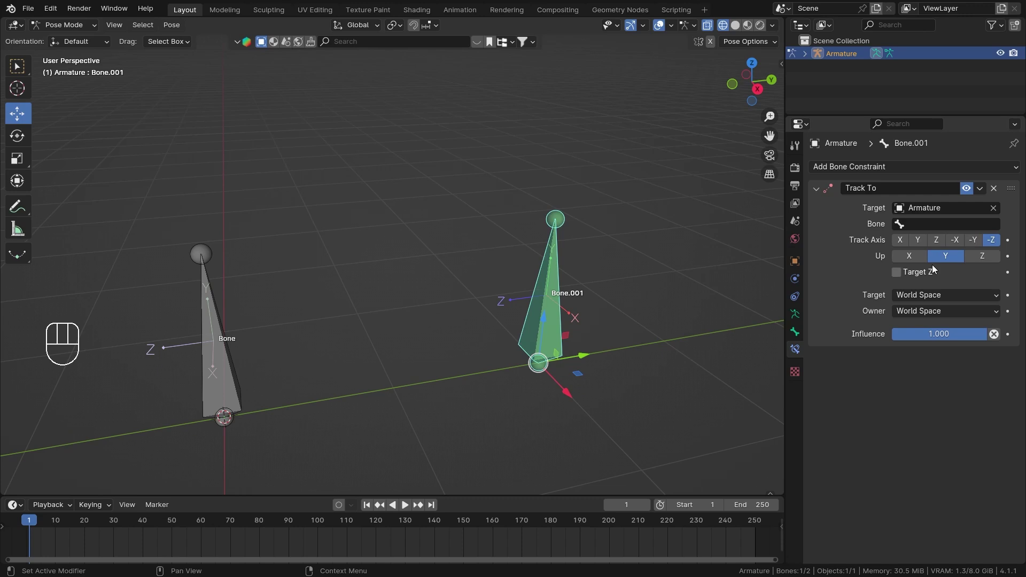
{"action": "left_click", "coordinate": [946, 224]}
{"action": "left_click", "coordinate": [898, 241]}
Disable and re-enable the Track To constraint to compare Bone.001's axis directions.
{"action": "middle_click_drag", "start_coordinate": [319, 368], "coordinate": [607, 282]}
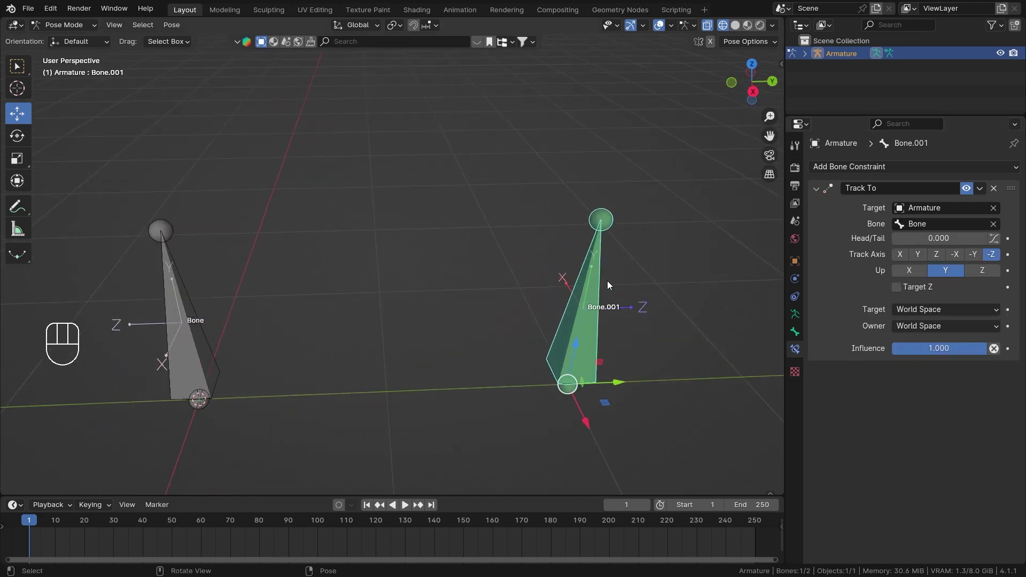
{"action": "left_click", "coordinate": [967, 188]}
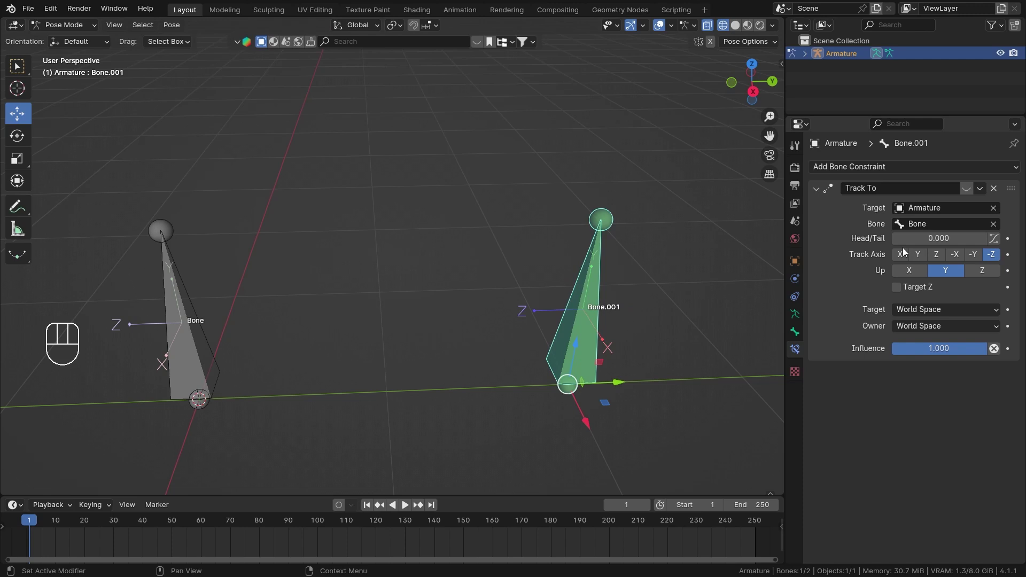
{"action": "left_click", "coordinate": [966, 188]}
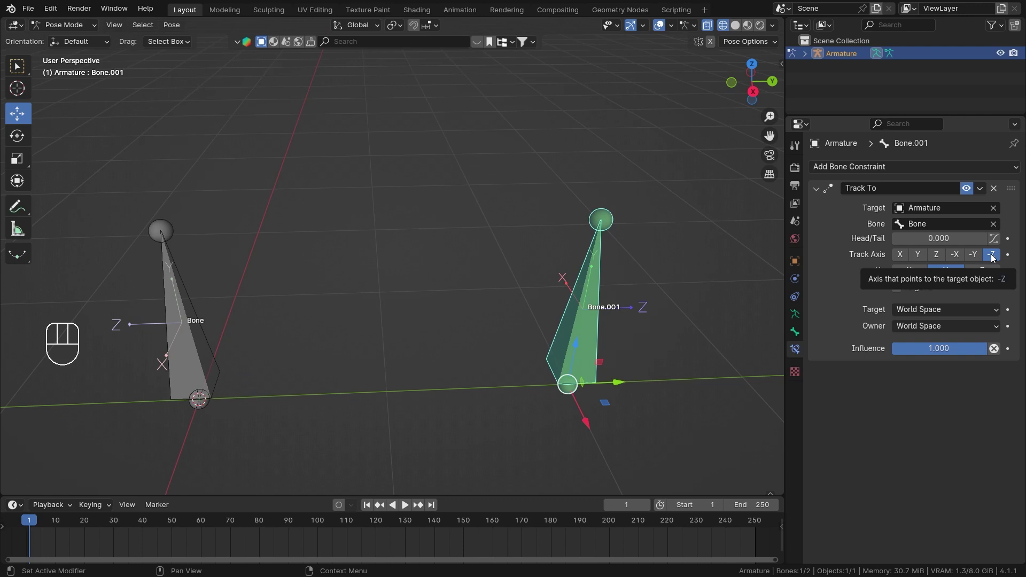
Try X and Y as the Track Axis of the constraint and settle on Z.
{"action": "left_click", "coordinate": [900, 254]}
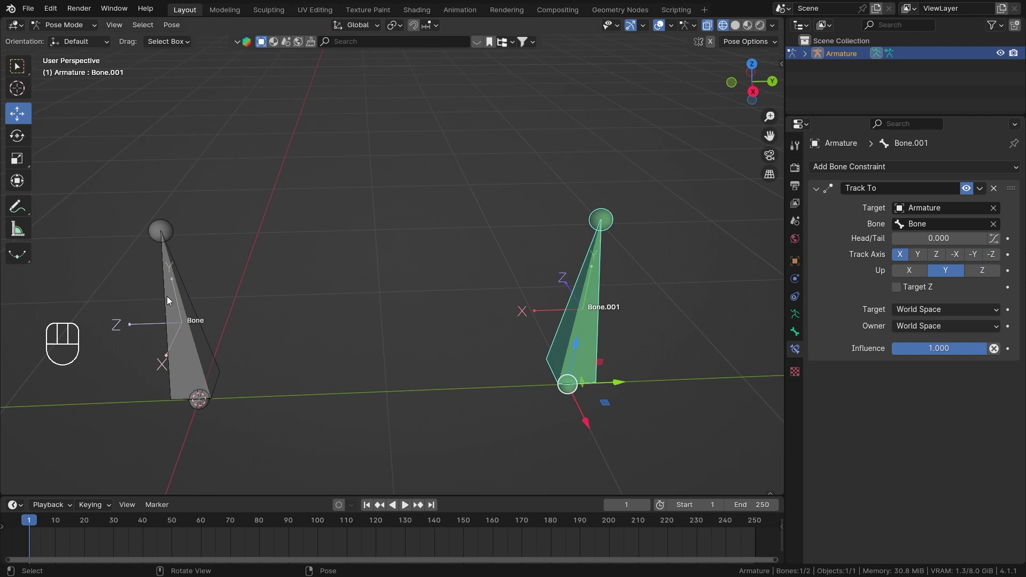
{"action": "left_click", "coordinate": [918, 255]}
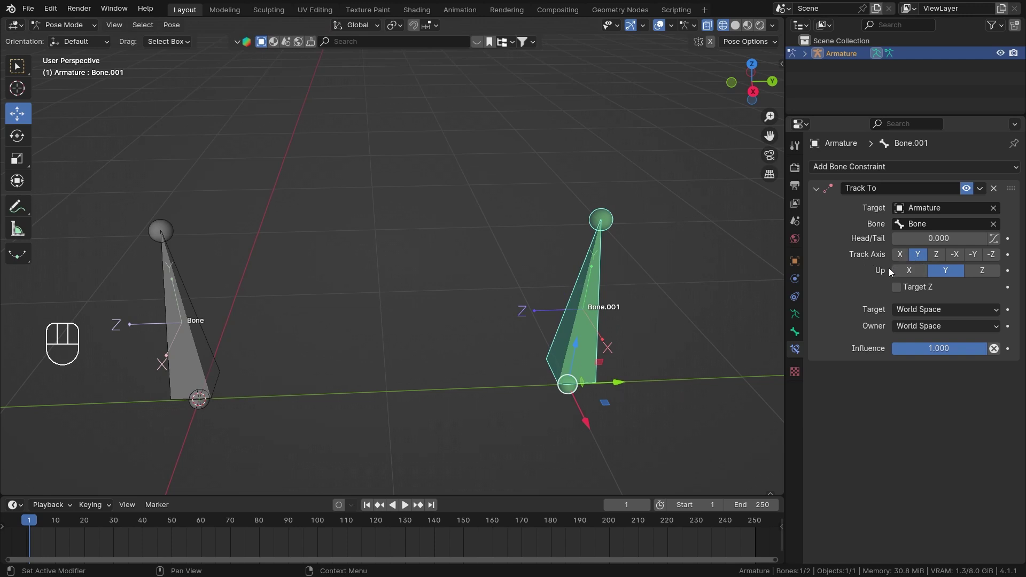
{"action": "left_click", "coordinate": [939, 254]}
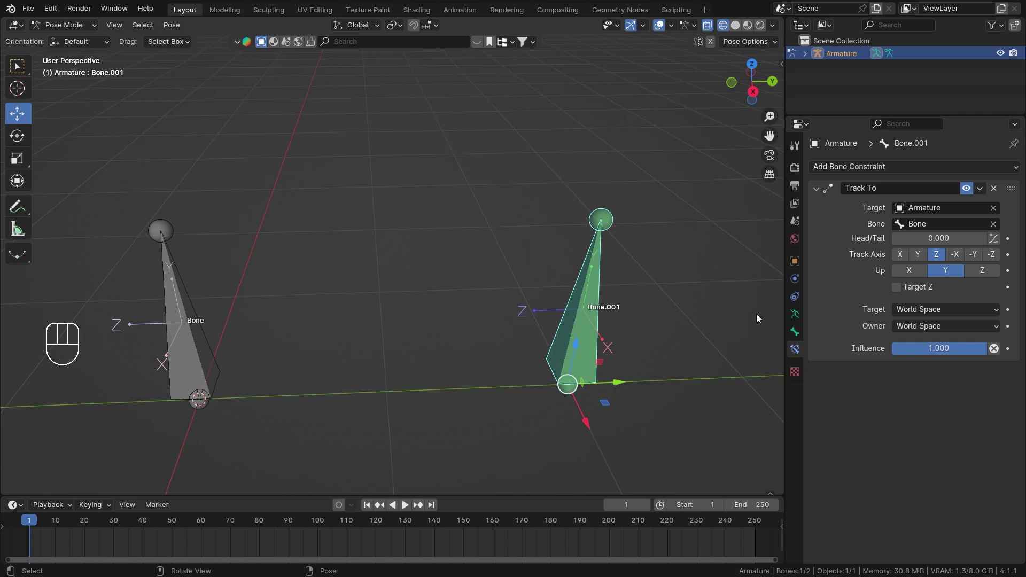
Try moving Bone.001 in the YZ and XY planes to test the tracking, and cancel the move.
{"action": "middle_click_drag", "start_coordinate": [655, 323], "coordinate": [580, 240]}
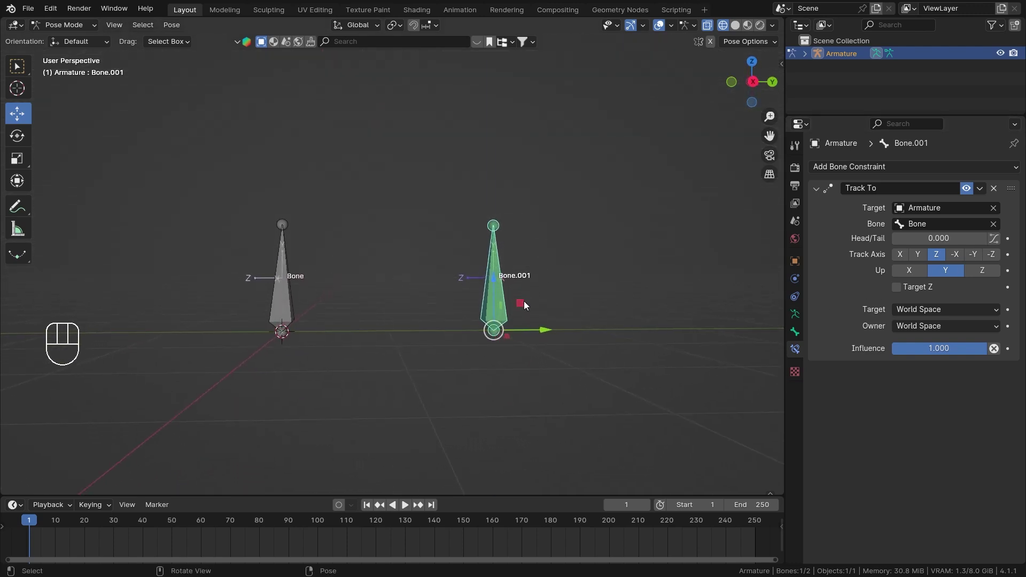
{"action": "left_click_drag", "start_coordinate": [522, 301], "coordinate": [459, 205]}
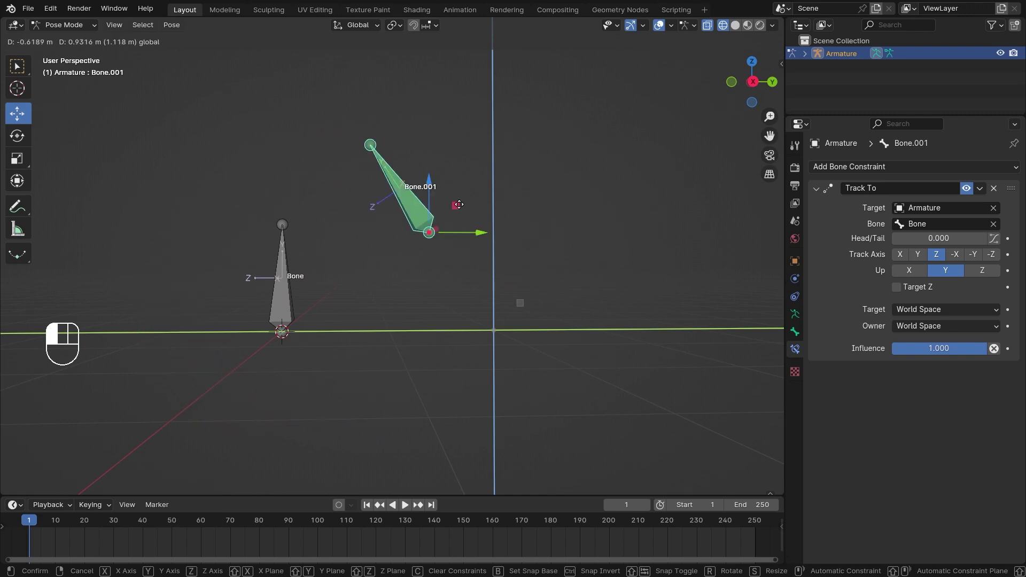
{"action": "left_click_drag", "start_coordinate": [459, 205], "coordinate": [470, 291]}
{"action": "middle_click_drag", "start_coordinate": [471, 291], "coordinate": [502, 383]}
{"action": "left_click_drag", "start_coordinate": [503, 383], "coordinate": [419, 368]}
{"action": "right_click", "coordinate": [419, 367]}
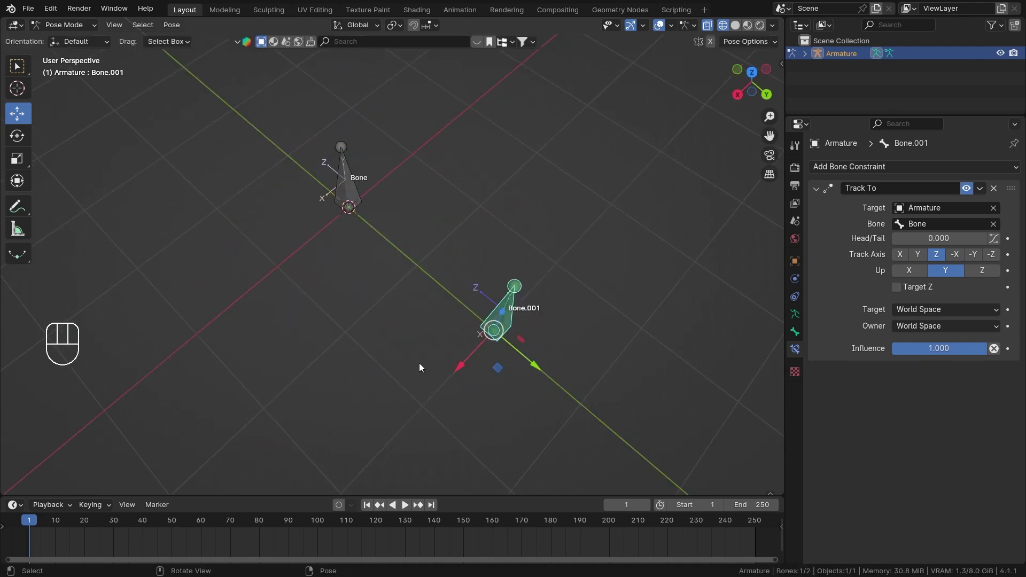
Try moving Bone.001 freely in the view to test how its Z axis follows the target bone.
{"action": "middle_click_drag", "start_coordinate": [419, 367], "coordinate": [524, 200]}
{"action": "key", "text": "g"}
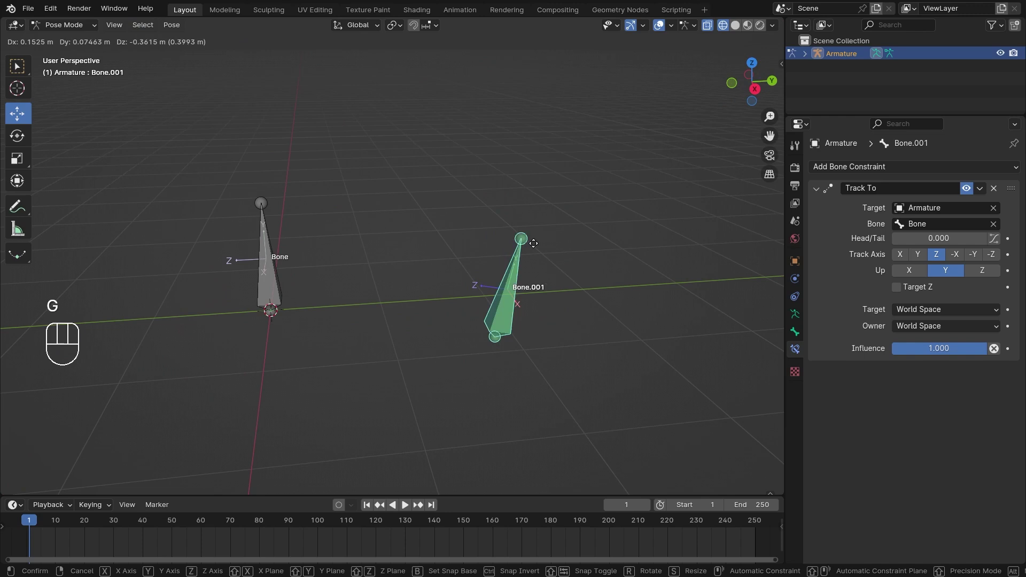
{"action": "left_click", "coordinate": [482, 235]}
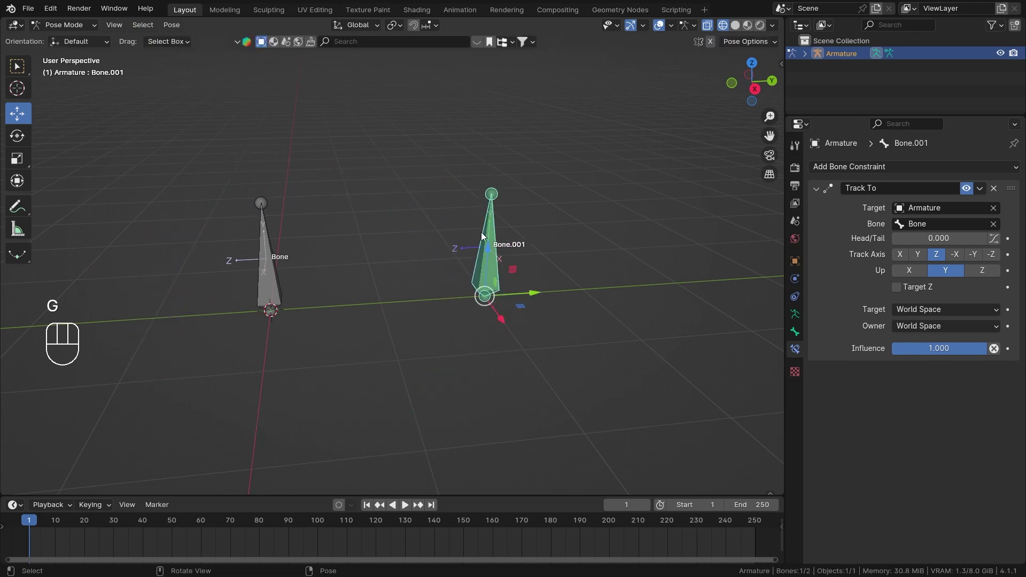
Try moving the target bone at the origin to test how Bone.001 tracks it.
{"action": "middle_click_drag", "start_coordinate": [482, 236], "coordinate": [372, 296]}
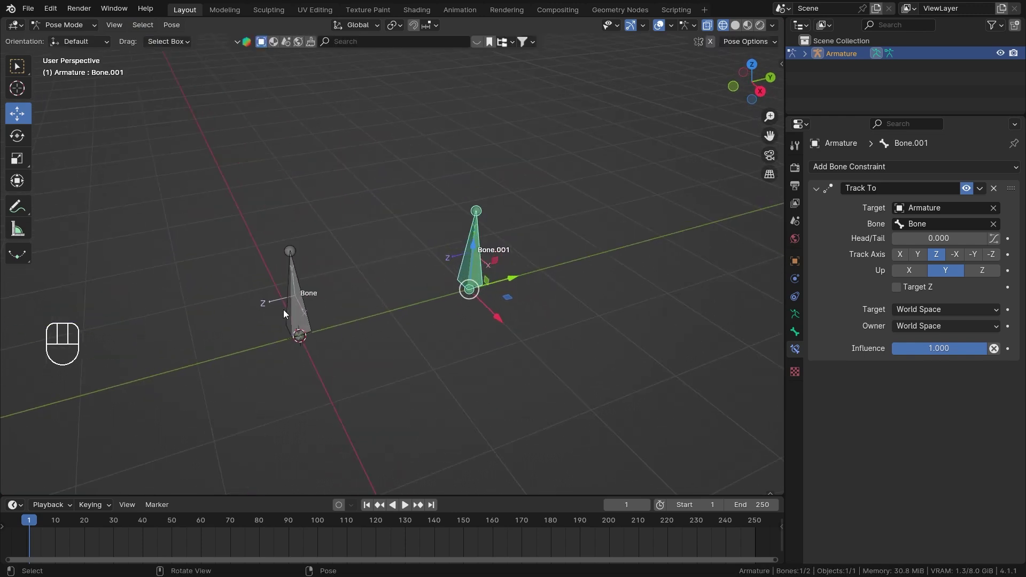
{"action": "left_click", "coordinate": [302, 321]}
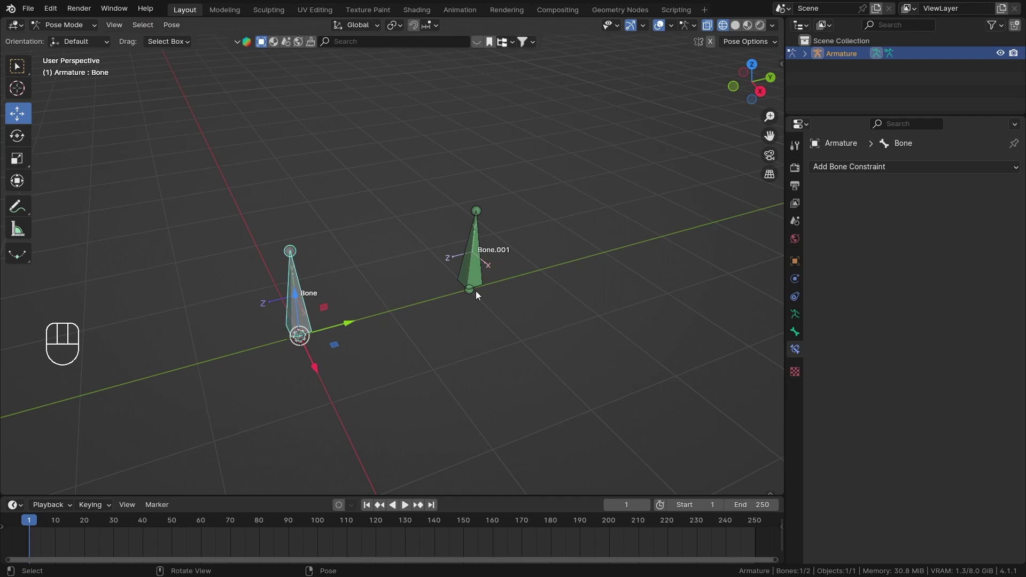
{"action": "key", "text": "g"}
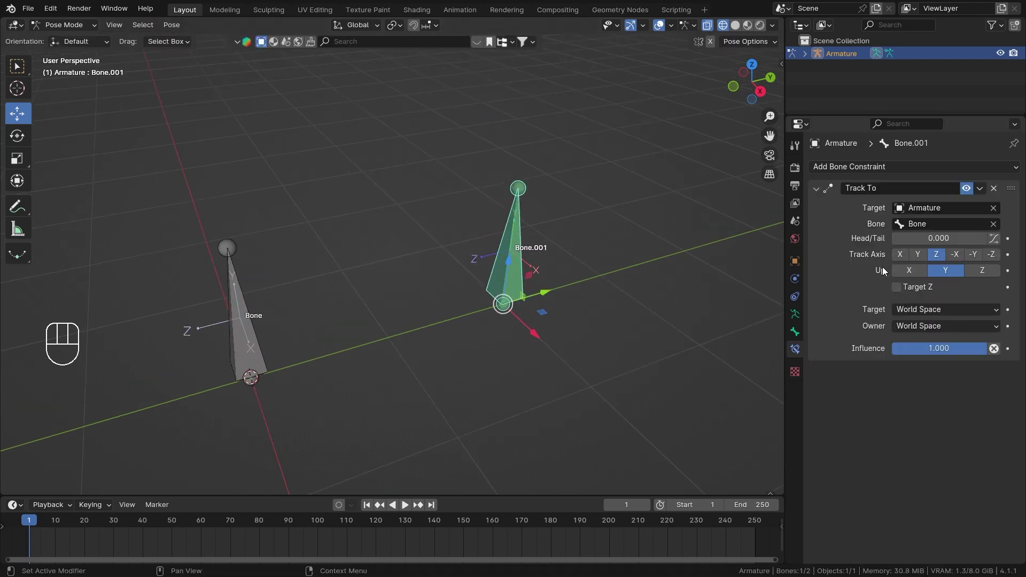
Set the Up axis of Bone.001's Track To constraint to X.
{"action": "middle_click_drag", "start_coordinate": [602, 315], "coordinate": [559, 323], "text": "shift"}
{"action": "scroll", "coordinate": [559, 323], "scroll_direction": "up", "scroll_amount": 2}
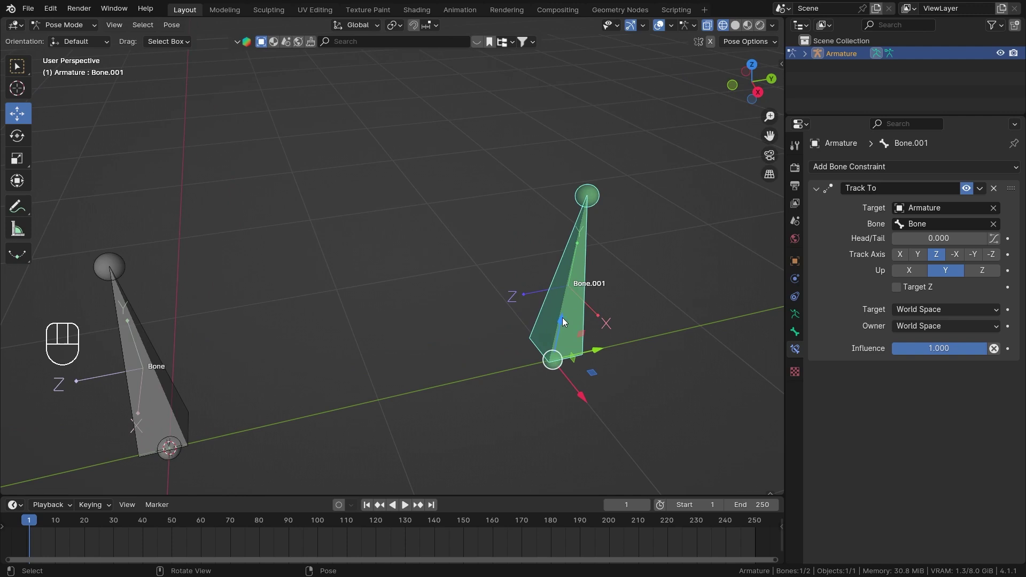
{"action": "mouse_move", "coordinate": [601, 280]}
{"action": "middle_mouse_down"}
{"action": "mouse_move", "coordinate": [581, 266]}
{"action": "mouse_move", "coordinate": [592, 265]}
{"action": "middle_mouse_up"}
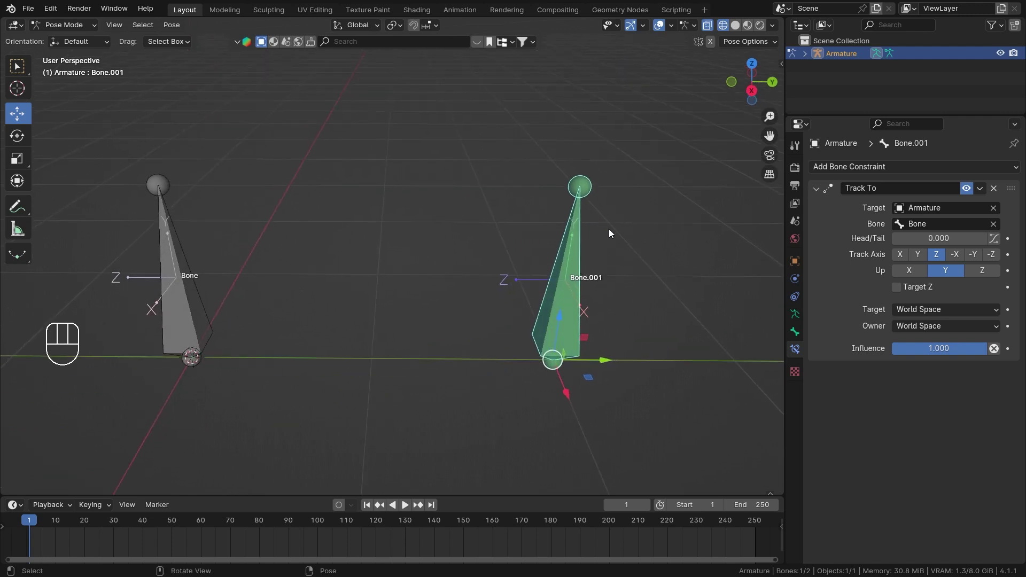
{"action": "middle_click_drag", "start_coordinate": [609, 229], "coordinate": [614, 197]}
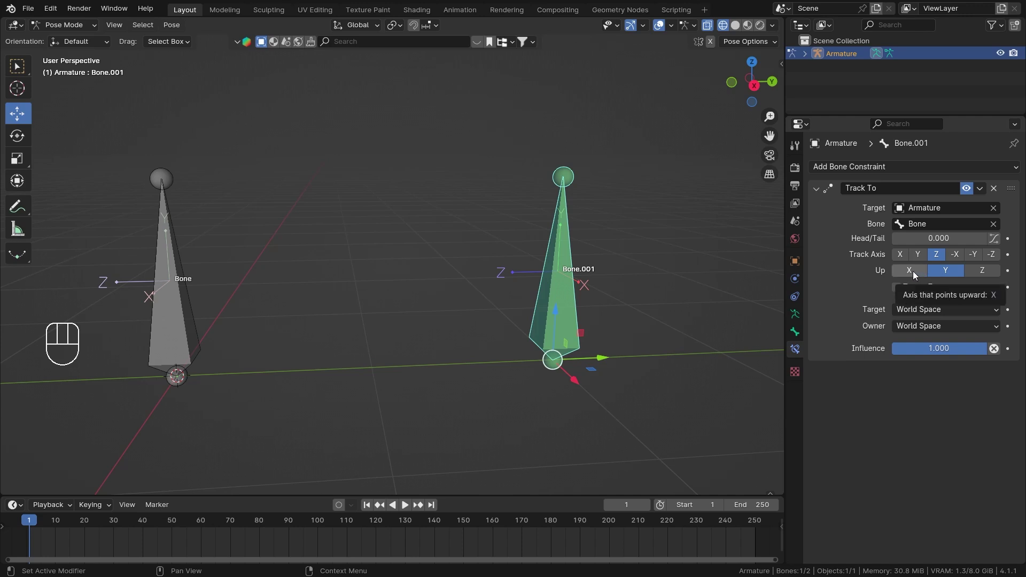
{"action": "left_click", "coordinate": [913, 271]}
{"action": "middle_click_drag", "start_coordinate": [481, 366], "coordinate": [489, 278]}
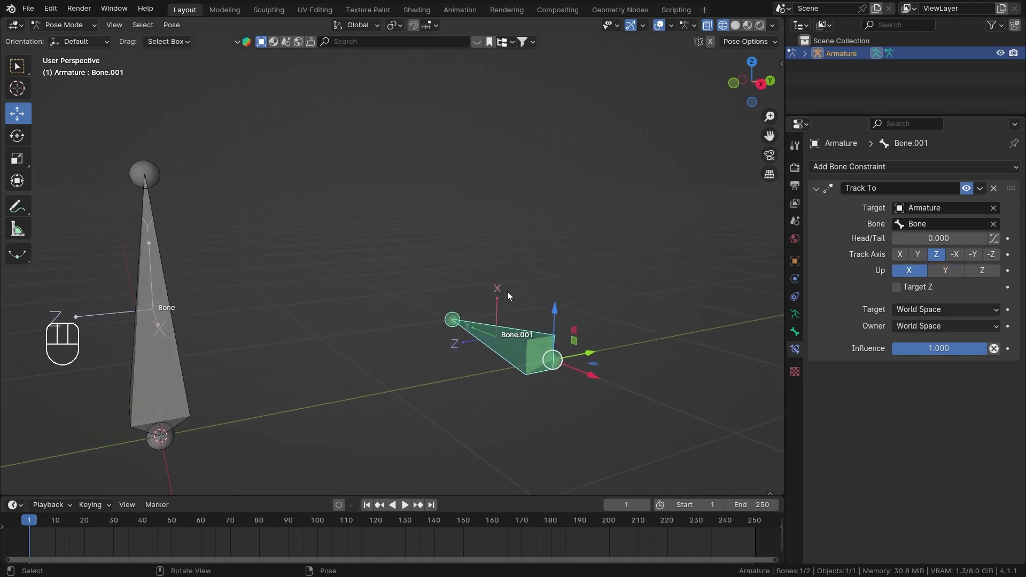
Try moving Bone.001 to test its tracking with X as the Up axis.
{"action": "scroll", "coordinate": [509, 293], "scroll_direction": "up", "scroll_amount": 3}
{"action": "middle_click_drag", "start_coordinate": [643, 313], "coordinate": [526, 307], "text": "shift"}
{"action": "scroll", "coordinate": [447, 233], "scroll_direction": "down", "scroll_amount": 3}
{"action": "left_click_drag", "start_coordinate": [518, 319], "coordinate": [369, 235]}
{"action": "middle_click_drag", "start_coordinate": [369, 235], "coordinate": [411, 311]}
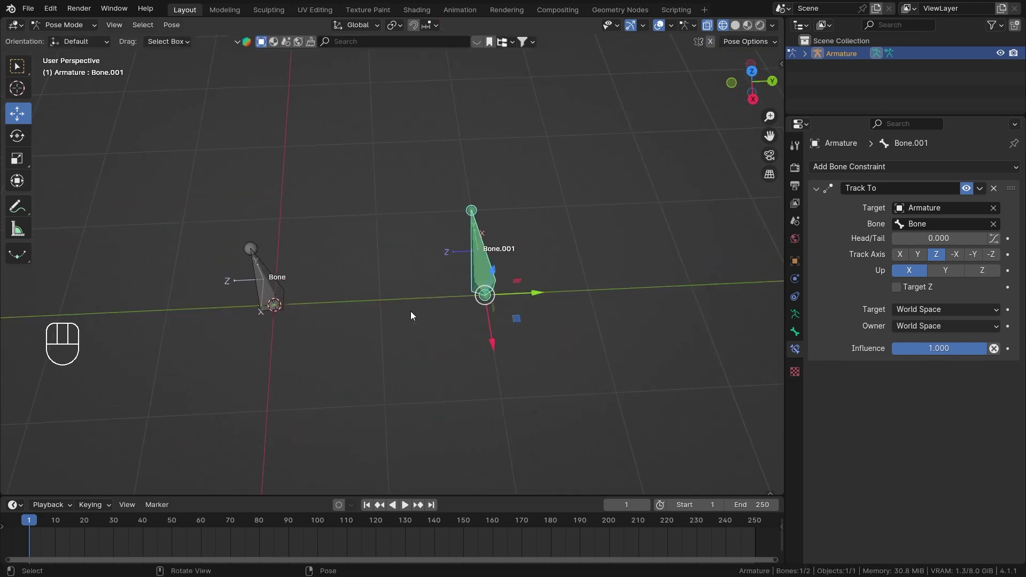
Set the Up axis of Bone.001's Track To constraint back to Y.
{"action": "left_click", "coordinate": [942, 272]}
{"action": "middle_click_drag", "start_coordinate": [556, 289], "coordinate": [592, 260]}
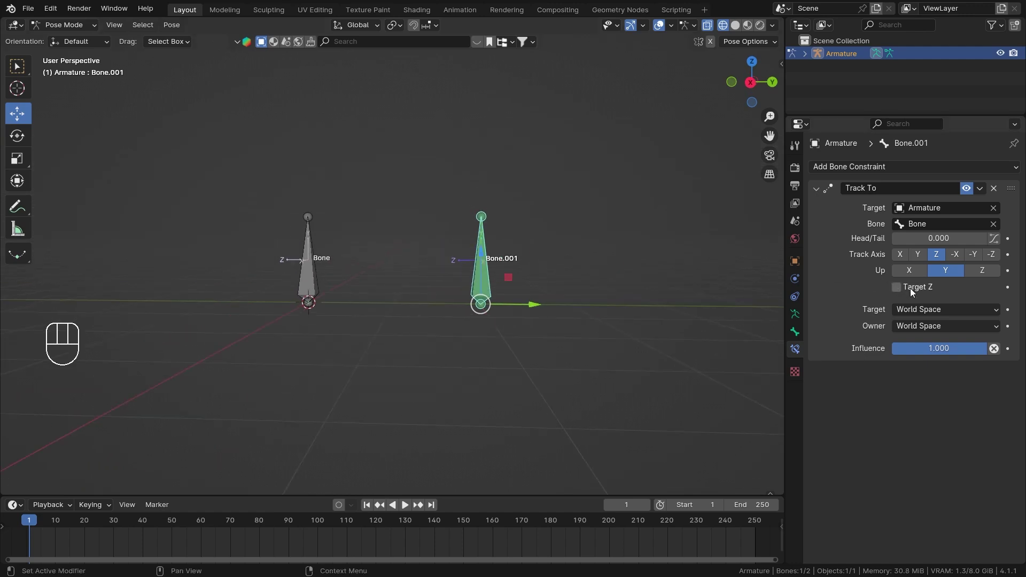
Enable the Target Z option in Bone.001's Track To constraint.
{"action": "scroll", "coordinate": [422, 307], "scroll_direction": "up", "scroll_amount": 3}
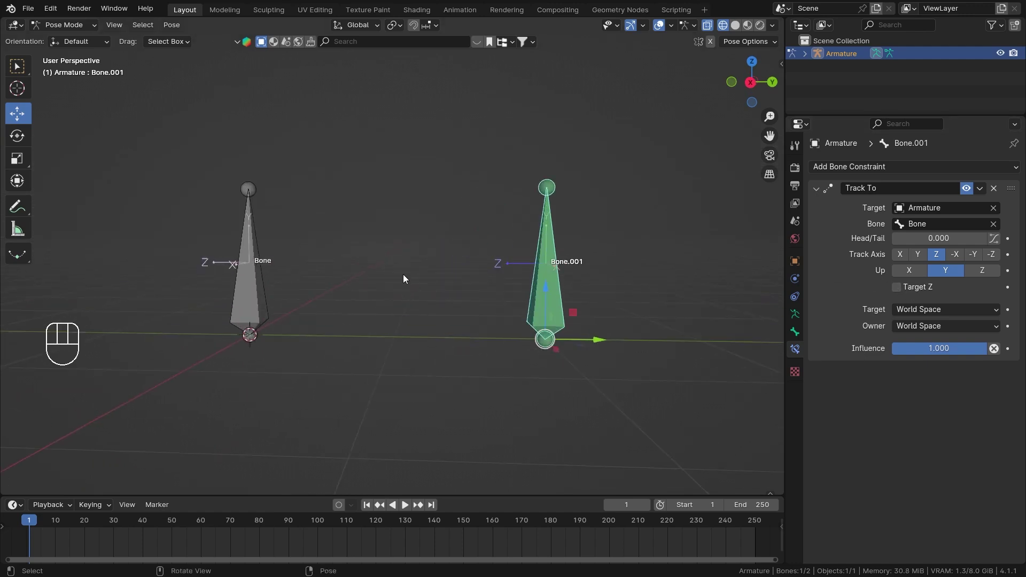
{"action": "middle_click_drag", "start_coordinate": [403, 275], "coordinate": [472, 286]}
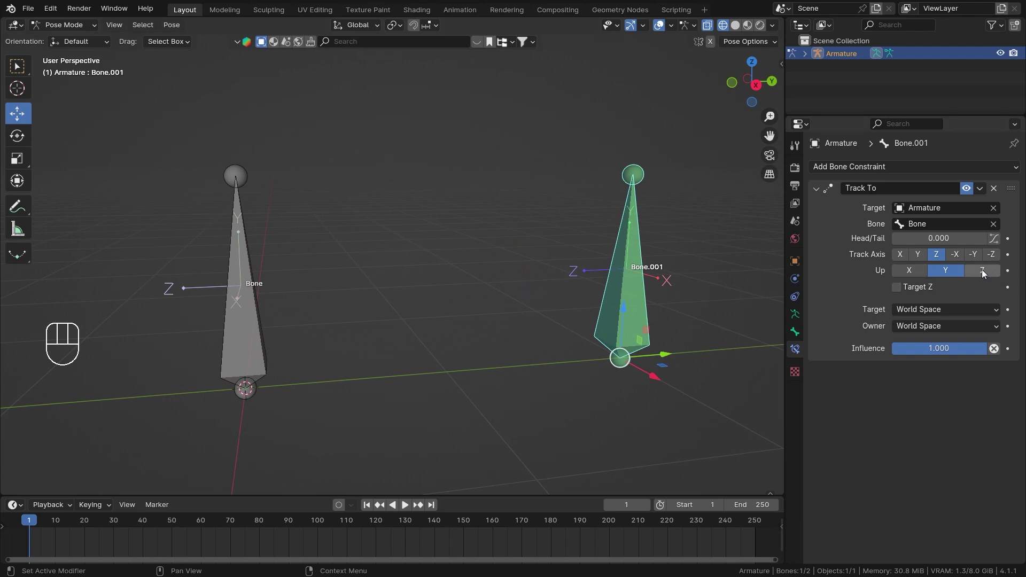
{"action": "left_click", "coordinate": [908, 290]}
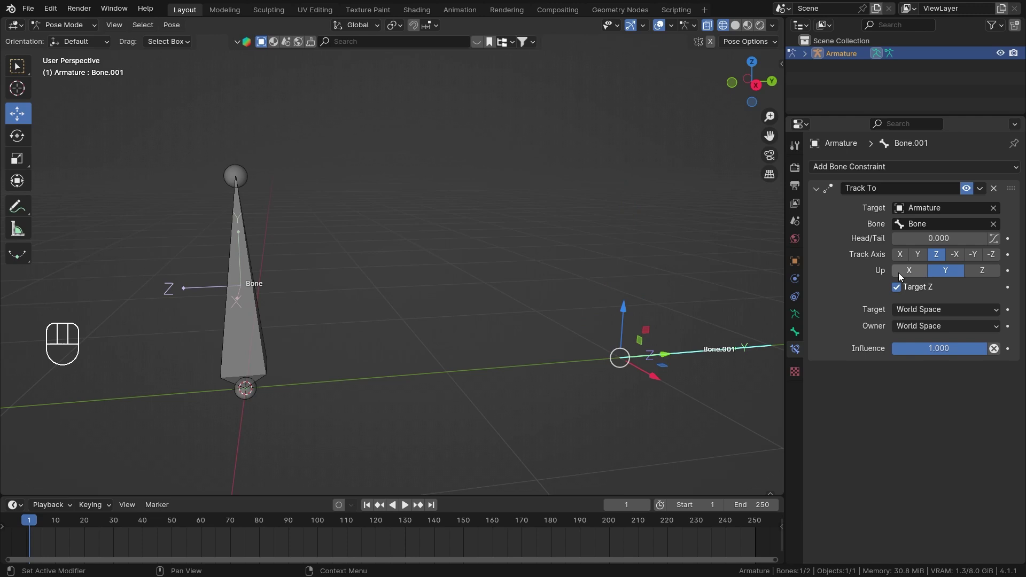
Try Z as the Up axis of Bone.001's Track To constraint, then set it back to Y.
{"action": "left_click", "coordinate": [988, 270]}
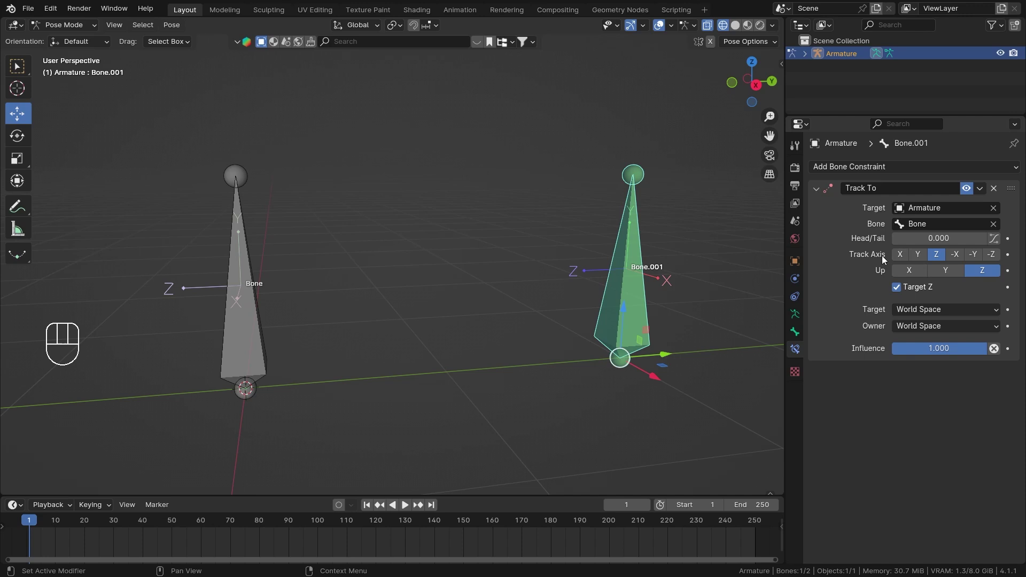
{"action": "left_click", "coordinate": [954, 272]}
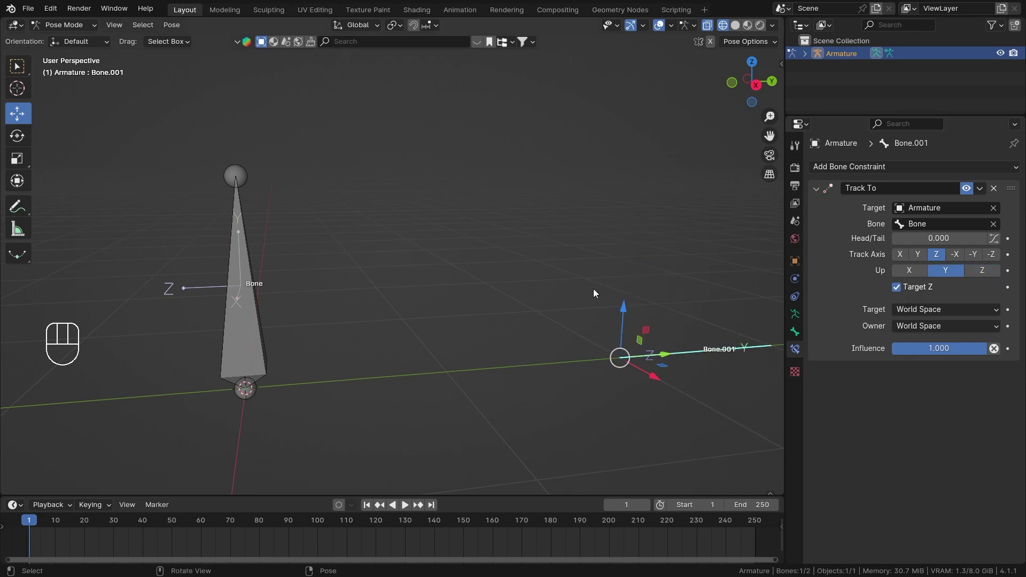
{"action": "key", "text": "g"}
{"action": "key", "text": "Escape"}
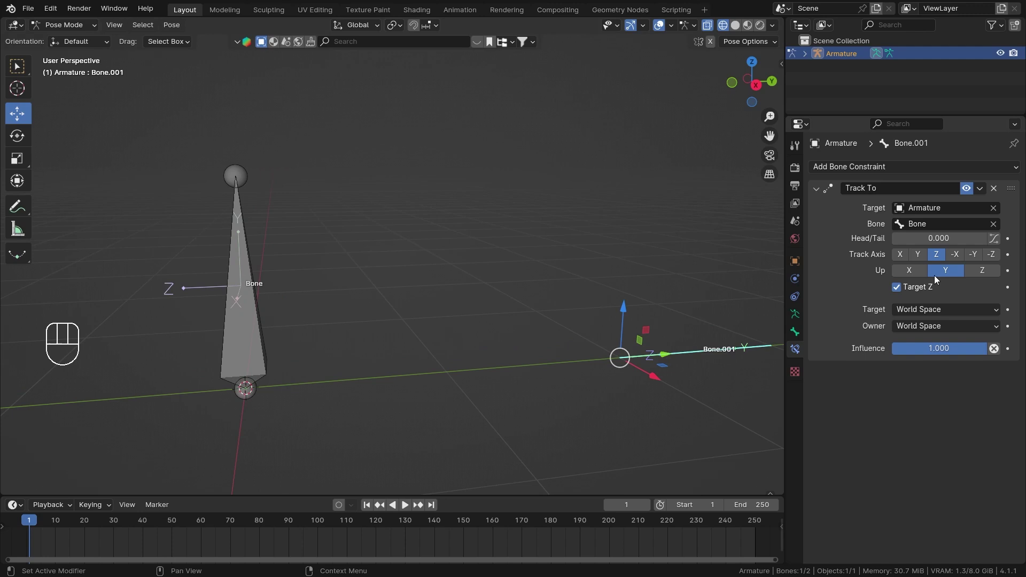
Examine the local axes of the target bone at the origin from several angles.
{"action": "middle_click_drag", "start_coordinate": [226, 319], "coordinate": [253, 296]}
{"action": "left_click", "coordinate": [270, 278]}
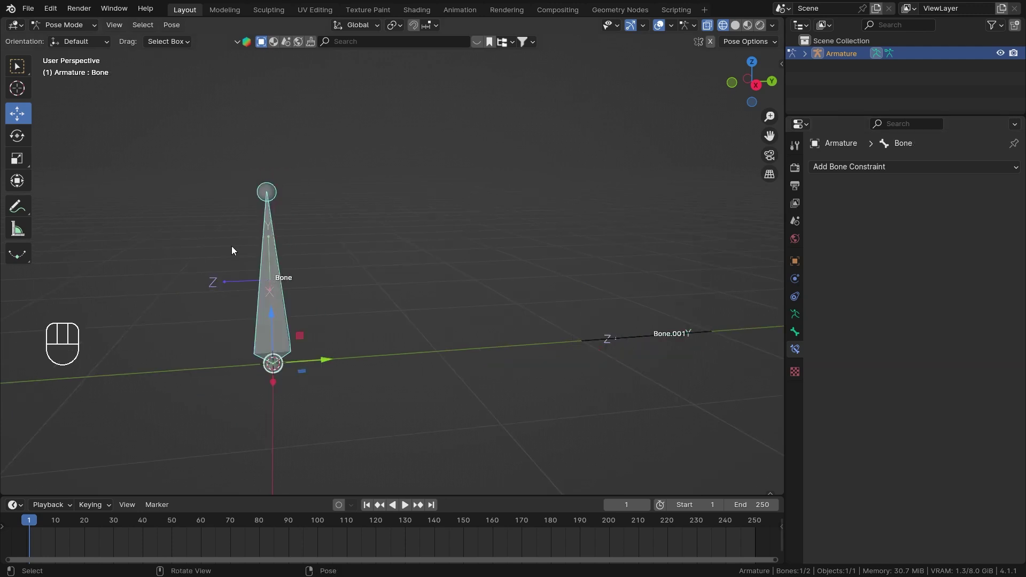
{"action": "middle_click_drag", "start_coordinate": [287, 256], "coordinate": [220, 295]}
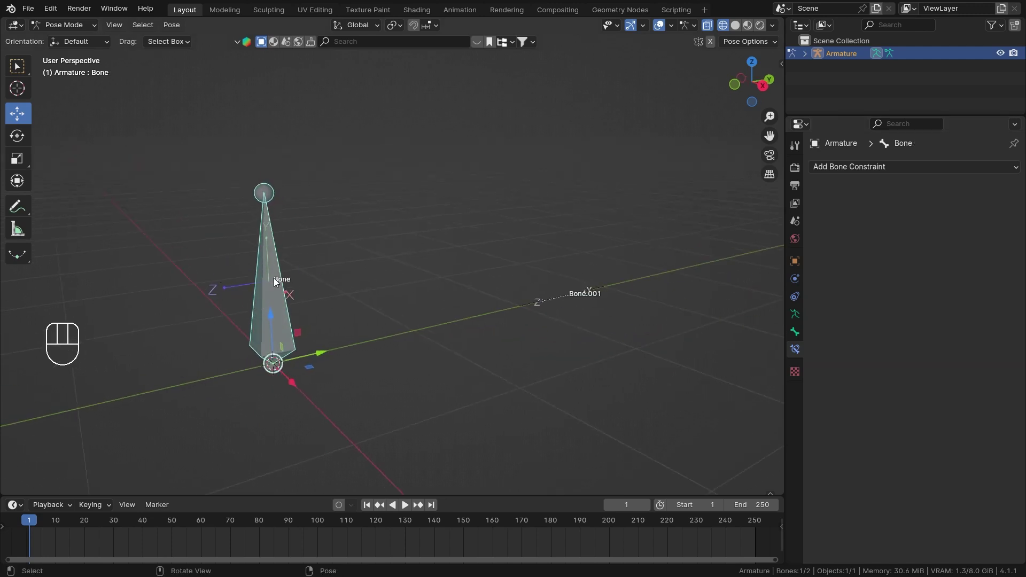
{"action": "scroll", "coordinate": [282, 298], "scroll_direction": "up", "scroll_amount": 2}
{"action": "middle_click_drag", "start_coordinate": [282, 298], "coordinate": [389, 287], "text": "shift"}
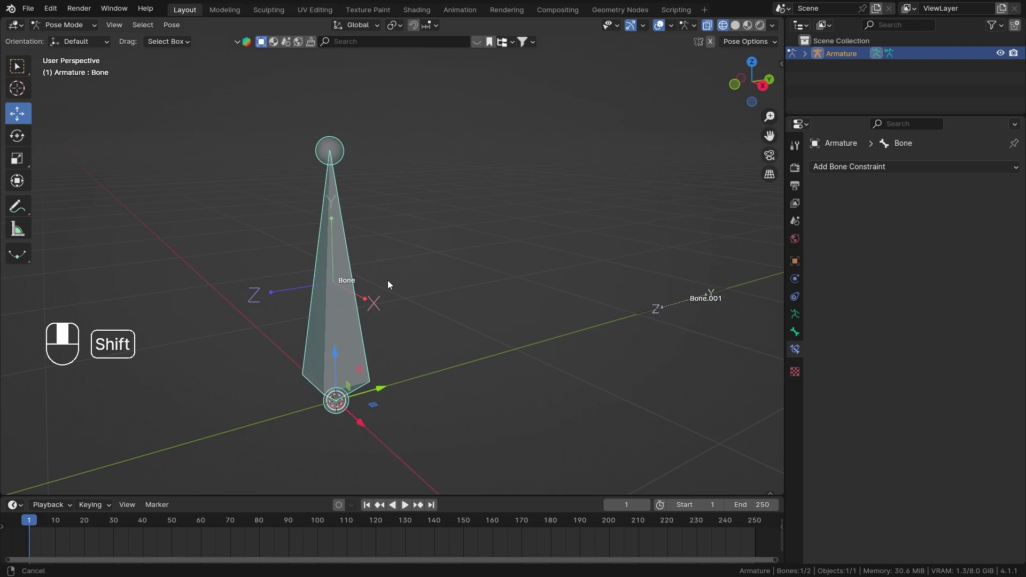
{"action": "scroll", "coordinate": [343, 294], "scroll_direction": "up", "scroll_amount": 2}
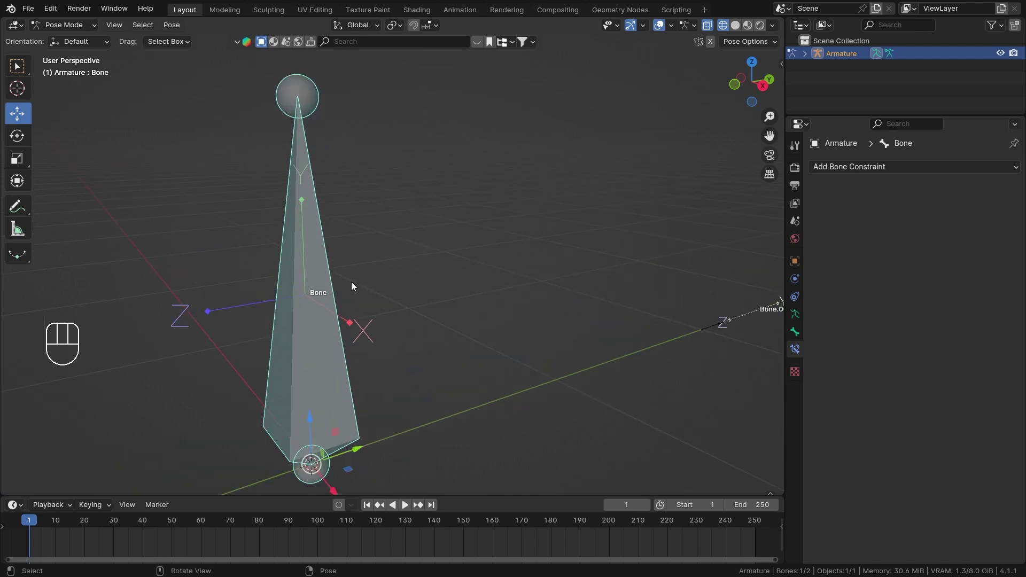
{"action": "scroll", "coordinate": [351, 287], "scroll_direction": "down", "scroll_amount": 4}
{"action": "middle_click_drag", "start_coordinate": [351, 286], "coordinate": [461, 286]}
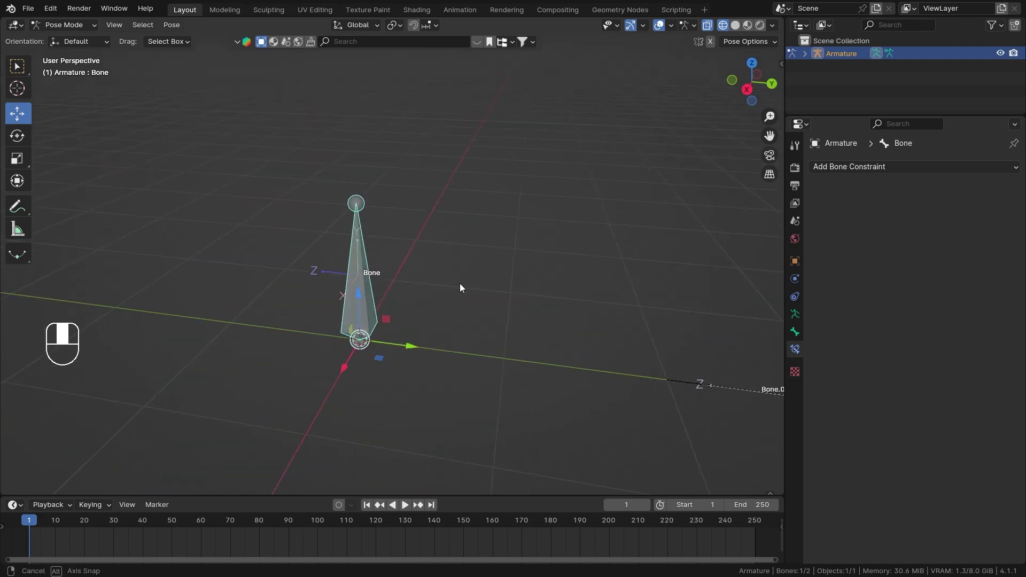
Try moving Bone.001 around the target bone to test its tracking with Target Z enabled.
{"action": "left_click", "coordinate": [736, 384]}
{"action": "middle_click_drag", "start_coordinate": [735, 383], "coordinate": [536, 331], "text": "shift"}
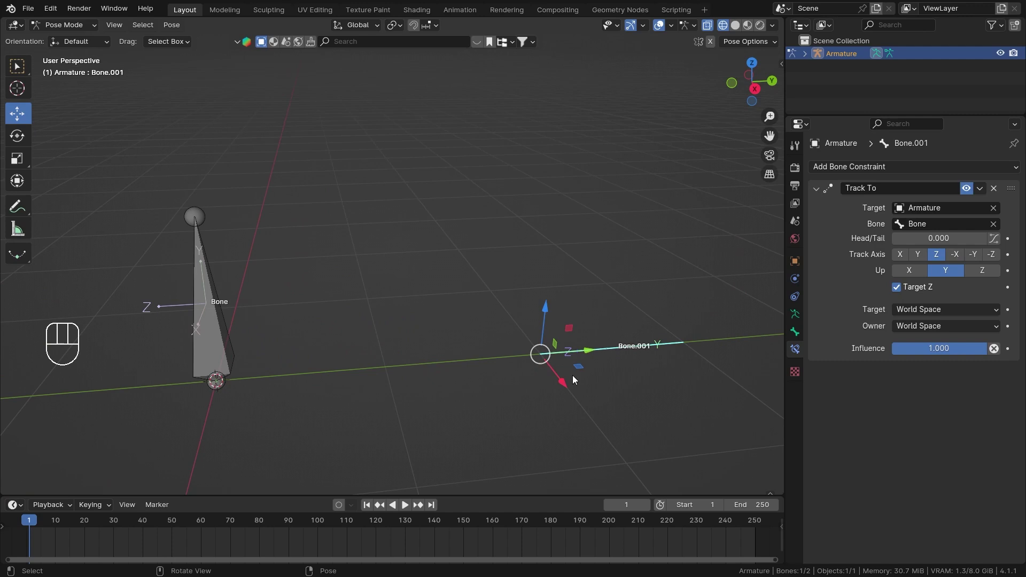
{"action": "middle_click_drag", "start_coordinate": [588, 357], "coordinate": [529, 329], "text": "ctrl"}
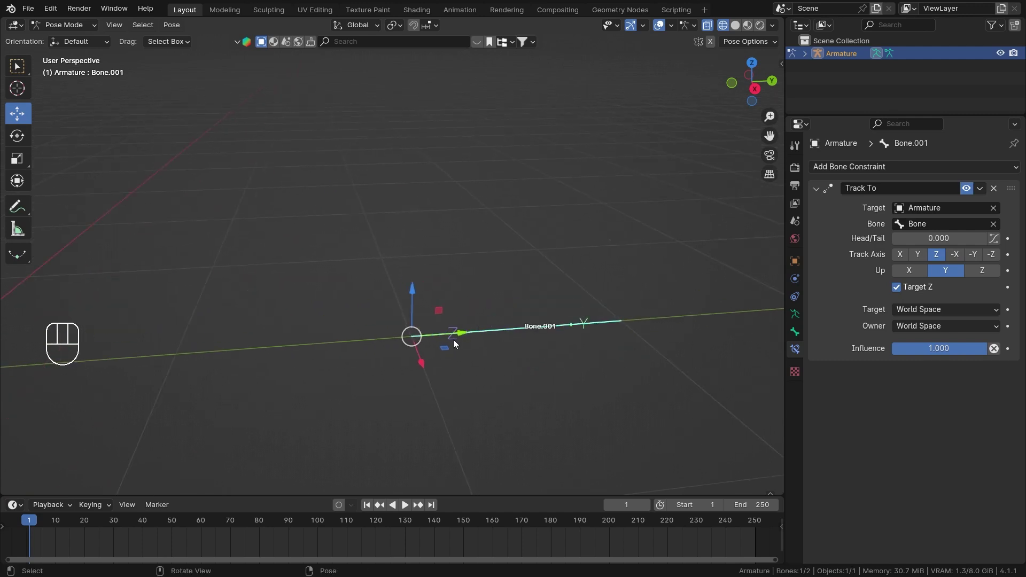
{"action": "left_click_drag", "start_coordinate": [461, 333], "coordinate": [475, 331]}
{"action": "scroll", "coordinate": [455, 315], "scroll_direction": "down", "scroll_amount": 2}
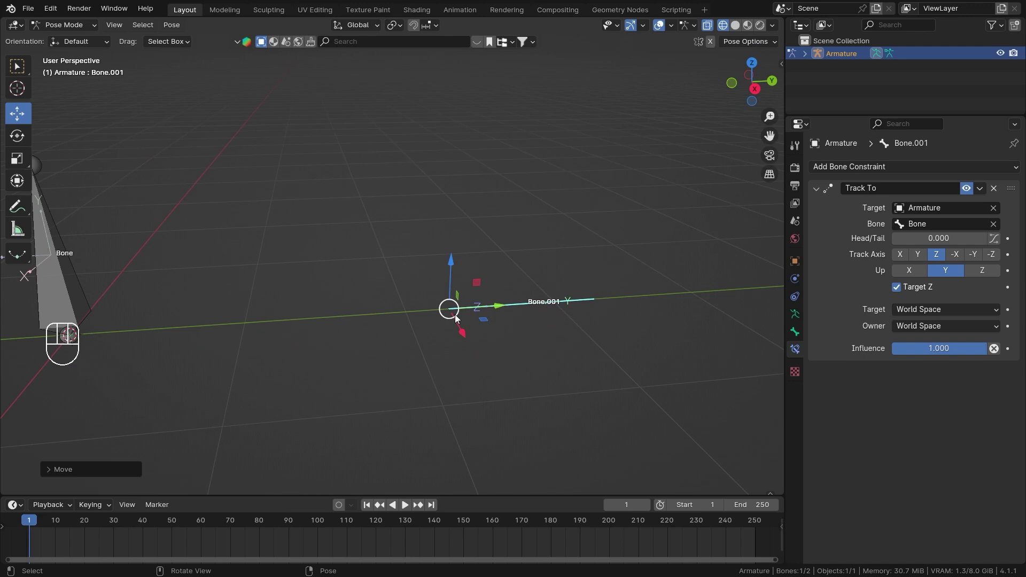
{"action": "middle_click_drag", "start_coordinate": [454, 314], "coordinate": [393, 204]}
{"action": "left_click_drag", "start_coordinate": [551, 320], "coordinate": [249, 458]}
{"action": "middle_click_drag", "start_coordinate": [273, 336], "coordinate": [412, 281], "text": "shift"}
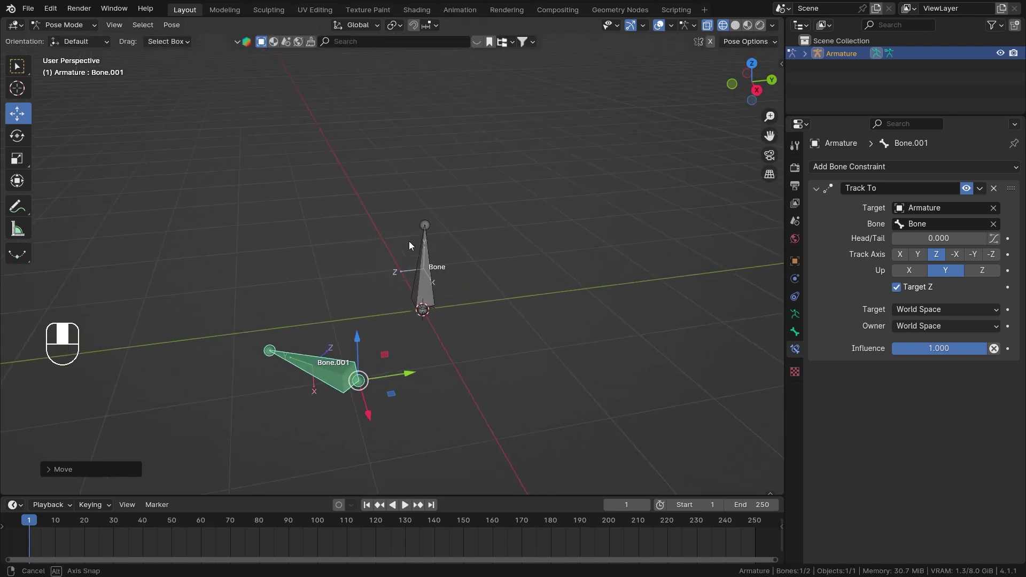
{"action": "middle_click_drag", "start_coordinate": [408, 242], "coordinate": [394, 318]}
{"action": "key", "text": "g"}
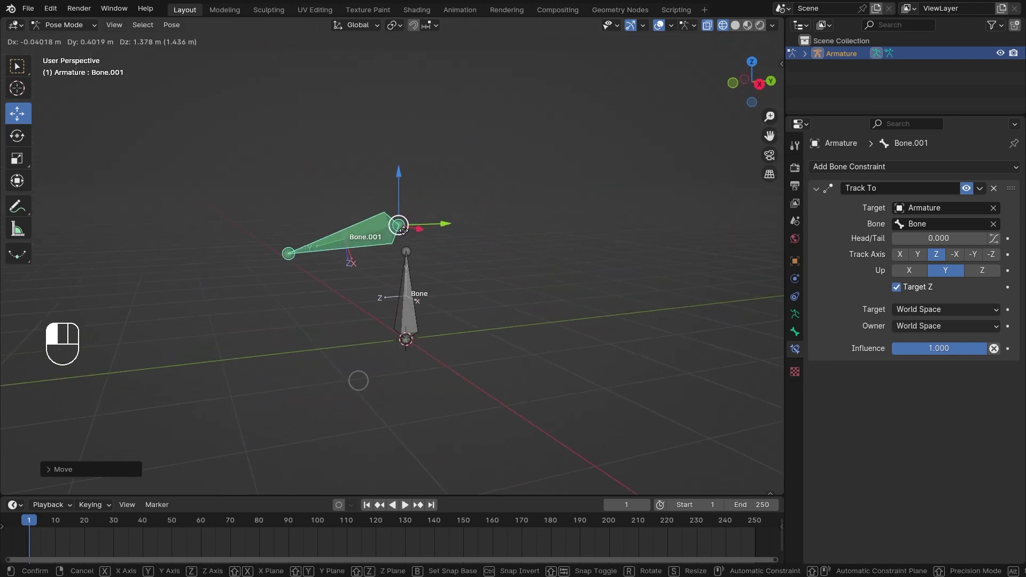
{"action": "left_click", "coordinate": [487, 374]}
{"action": "middle_click_drag", "start_coordinate": [487, 375], "coordinate": [434, 390]}
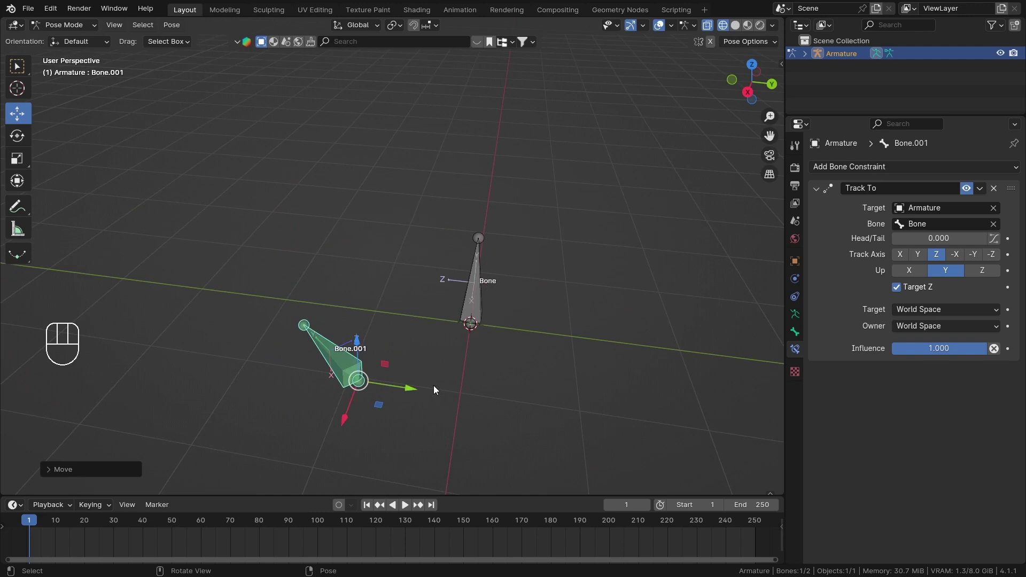
Clear the location and rotation of Bone.001.
{"action": "key", "text": "alt+g"}
{"action": "key", "text": "alt+r"}
{"action": "middle_click_drag", "start_coordinate": [492, 321], "coordinate": [573, 280], "text": "shift"}
{"action": "left_click_drag", "start_coordinate": [632, 302], "coordinate": [364, 300]}
{"action": "right_click", "coordinate": [359, 314]}
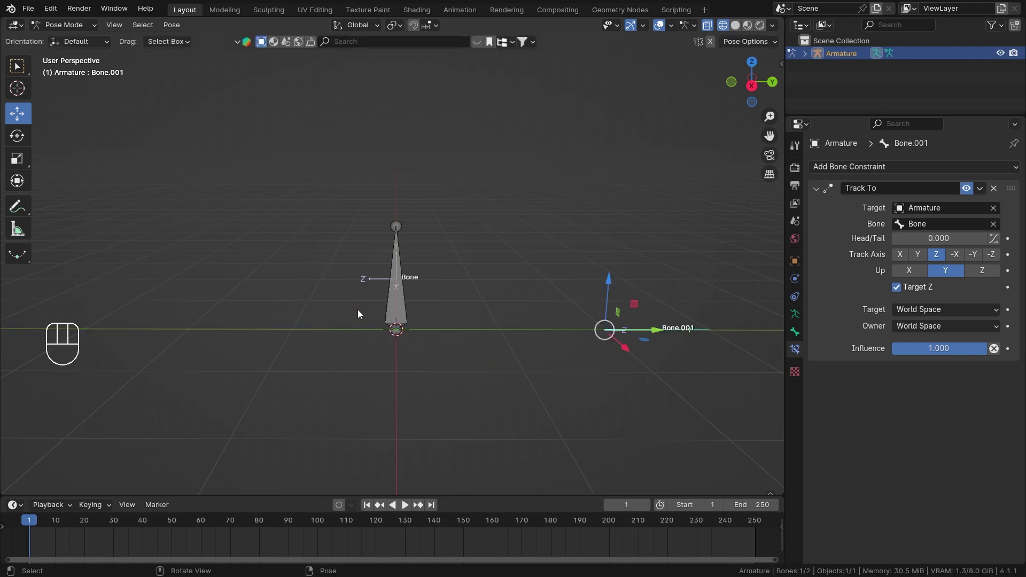
Disable Target Z in Bone.001's Track To constraint.
{"action": "left_click", "coordinate": [907, 290]}
{"action": "middle_click_drag", "start_coordinate": [477, 309], "coordinate": [577, 275]}
{"action": "scroll", "coordinate": [568, 281], "scroll_direction": "up", "scroll_amount": 2}
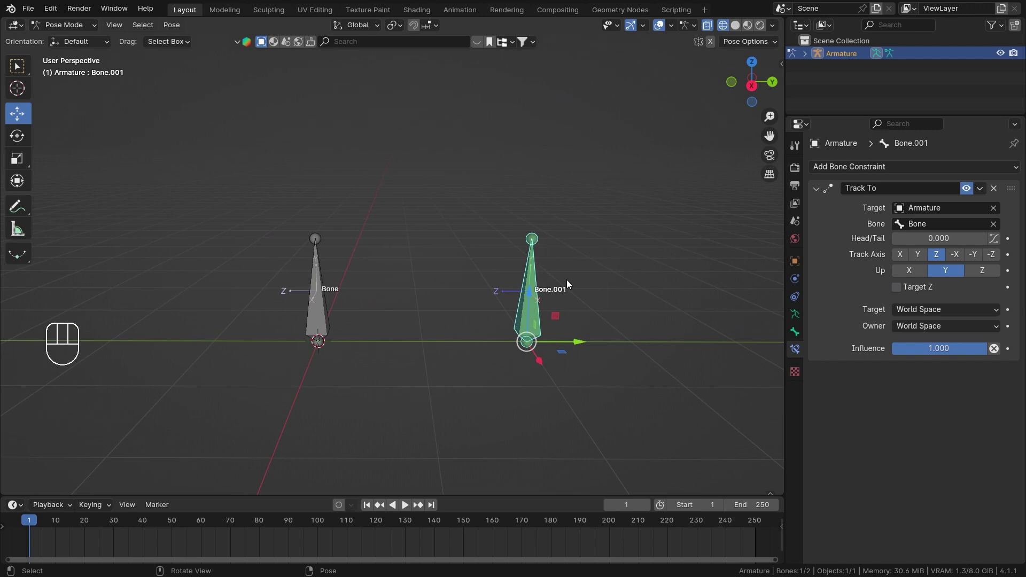
Try moving Bone.001 below and past the target bone to test its tracking with Target Z disabled.
{"action": "left_click_drag", "start_coordinate": [554, 317], "coordinate": [347, 351]}
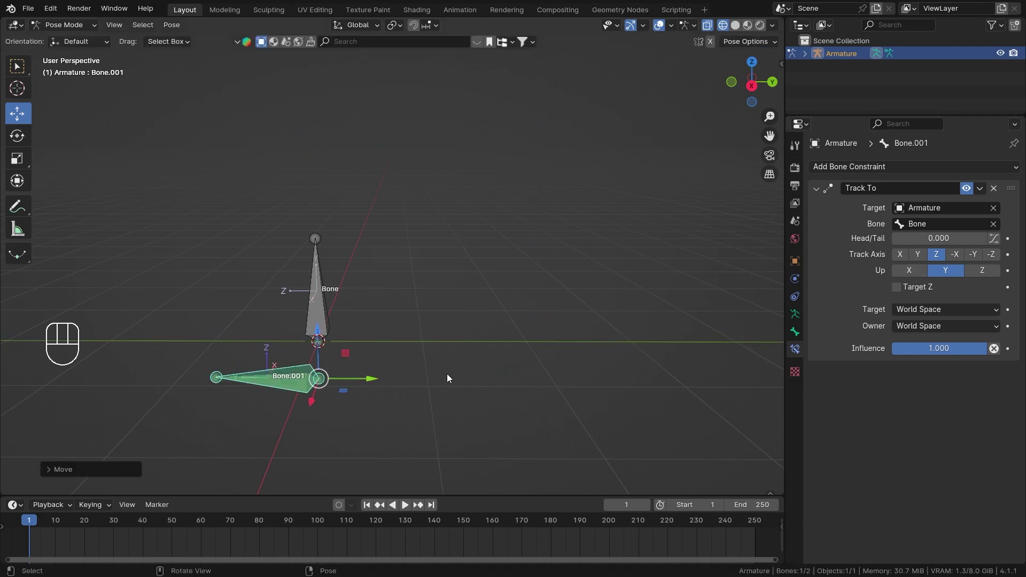
{"action": "left_click_drag", "start_coordinate": [346, 354], "coordinate": [347, 354]}
{"action": "left_click_drag", "start_coordinate": [347, 353], "coordinate": [492, 296]}
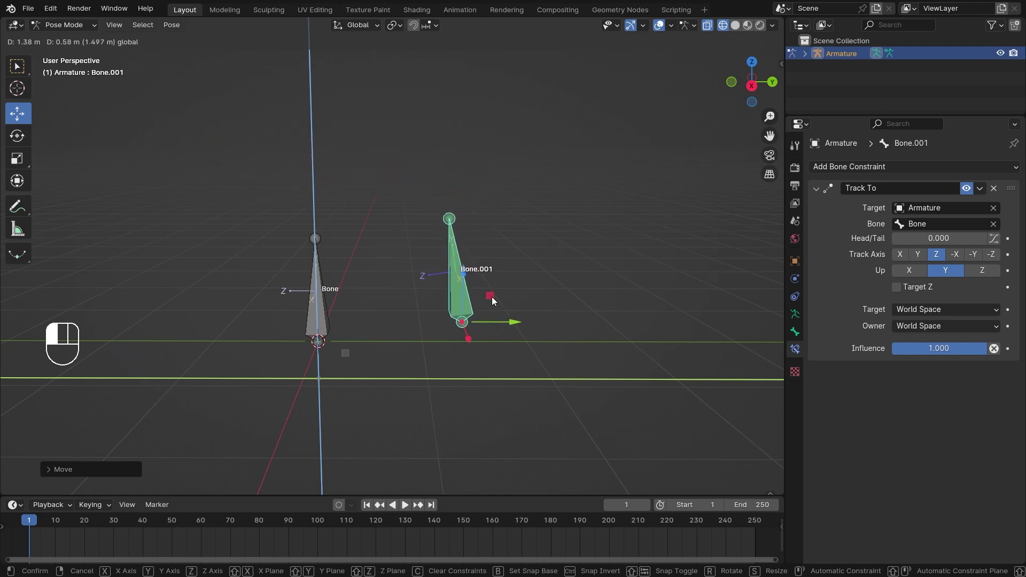
{"action": "key", "text": "Escape"}
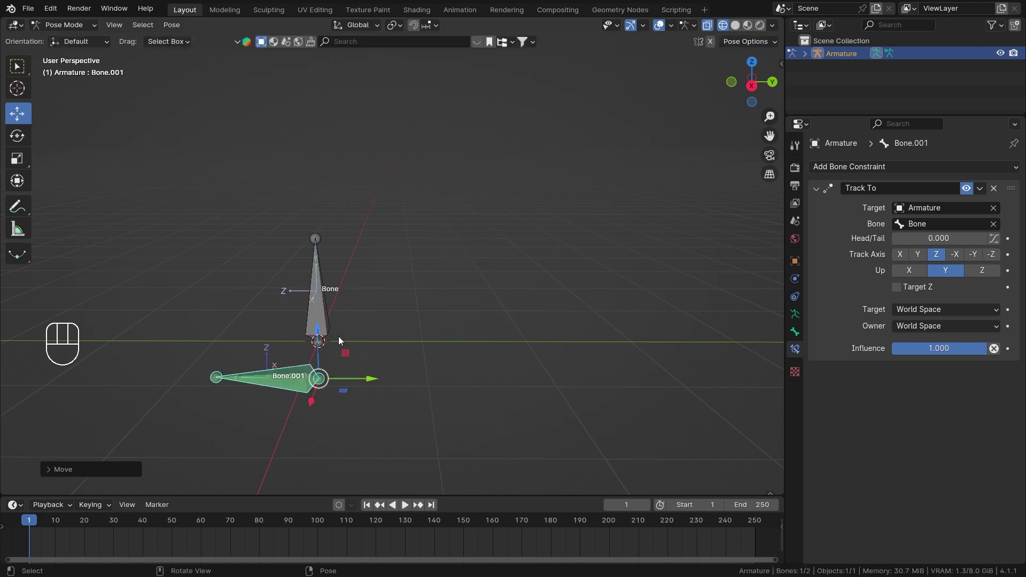
Clear Bone.001's location and rotation, and re-enable Target Z in its Track To constraint.
{"action": "key", "text": "alt+g"}
{"action": "key", "text": "alt+r"}
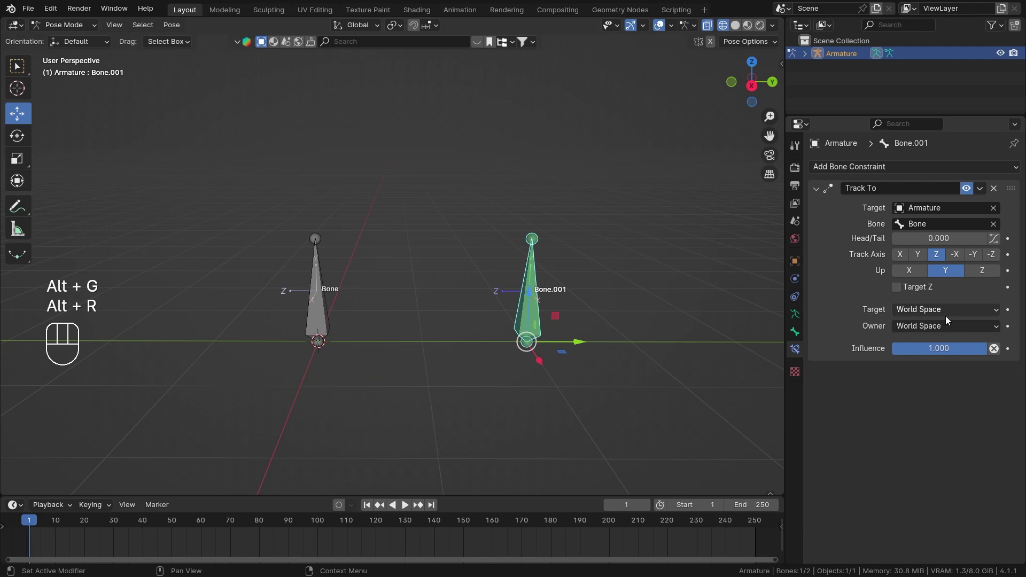
{"action": "left_click", "coordinate": [897, 288]}
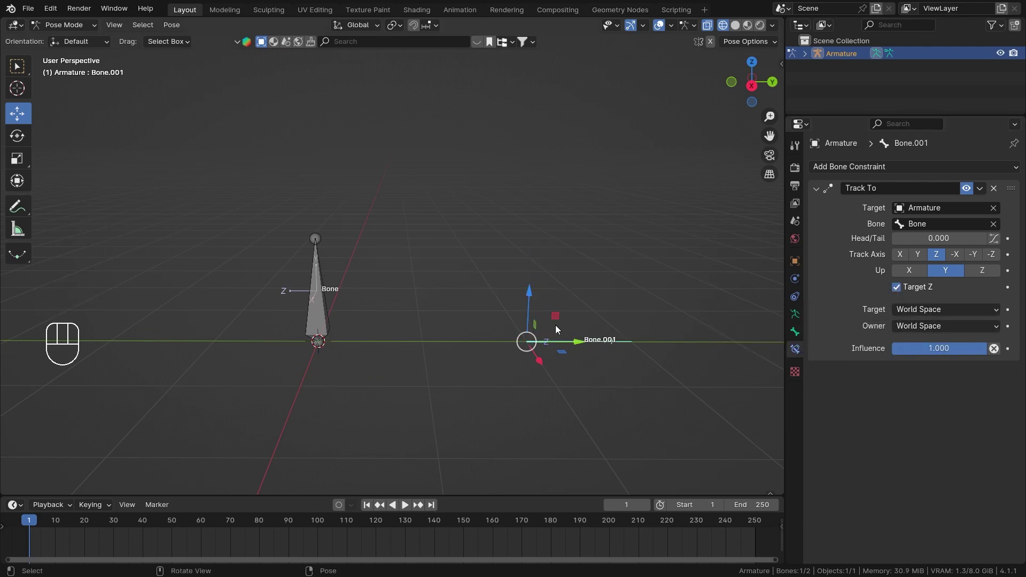
Move Bone.001 within the horizontal XY plane, slightly off the global Y axis.
{"action": "middle_click_drag", "start_coordinate": [560, 271], "coordinate": [560, 358]}
{"action": "left_click_drag", "start_coordinate": [560, 358], "coordinate": [523, 390]}
{"action": "middle_click_drag", "start_coordinate": [557, 369], "coordinate": [286, 328]}
Try rotating the target bone around global Z, then rotate it around global X until it lies along the Y axis.
{"action": "left_click", "coordinate": [284, 323]}
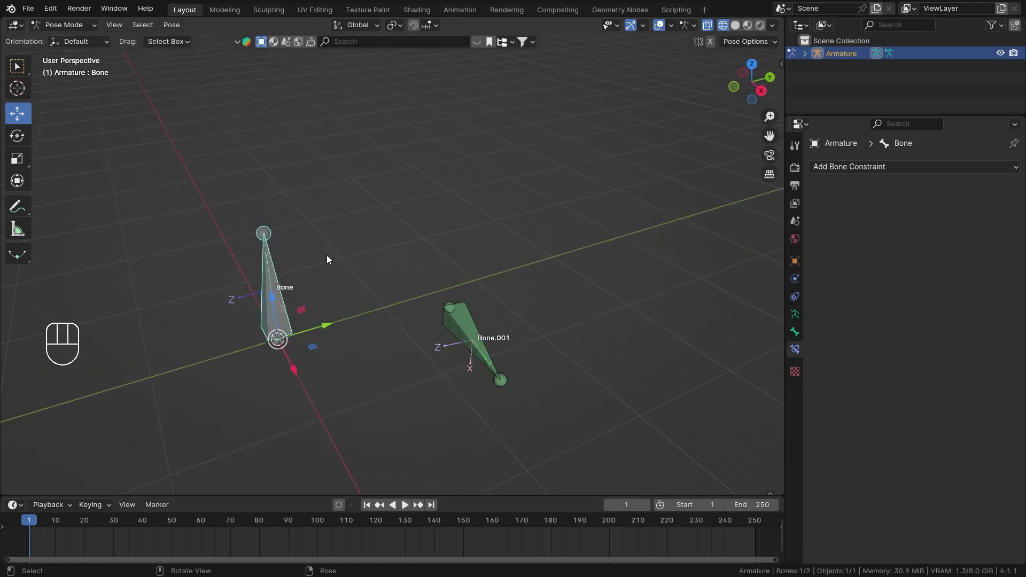
{"action": "key", "text": "r"}
{"action": "key", "text": "z"}
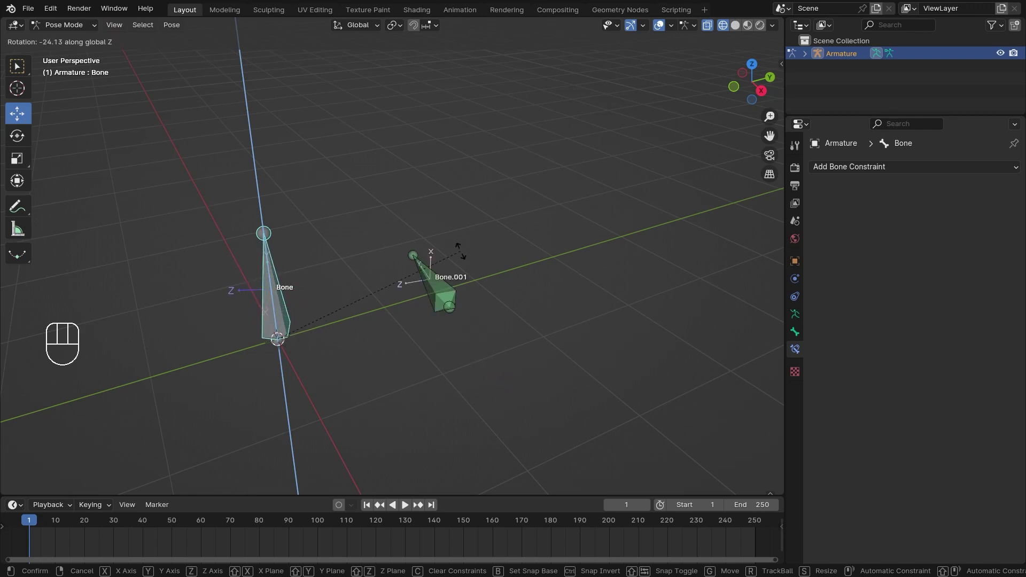
{"action": "key", "text": "Escape"}
{"action": "key", "text": "r"}
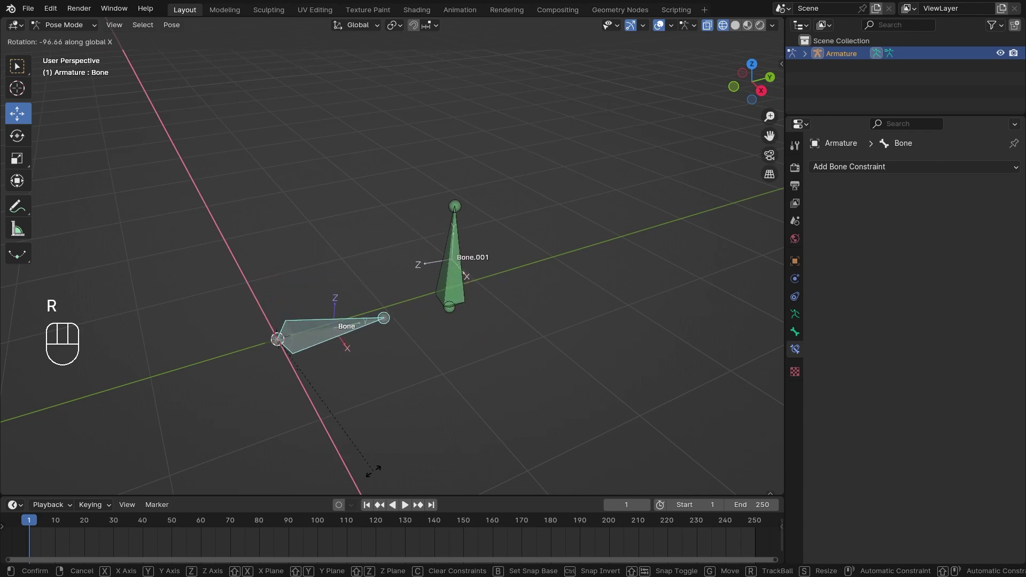
{"action": "key", "text": "Escape"}
Compare the local axis directions of the target bone and Bone.001, selecting each bone in turn.
{"action": "left_click", "coordinate": [453, 256]}
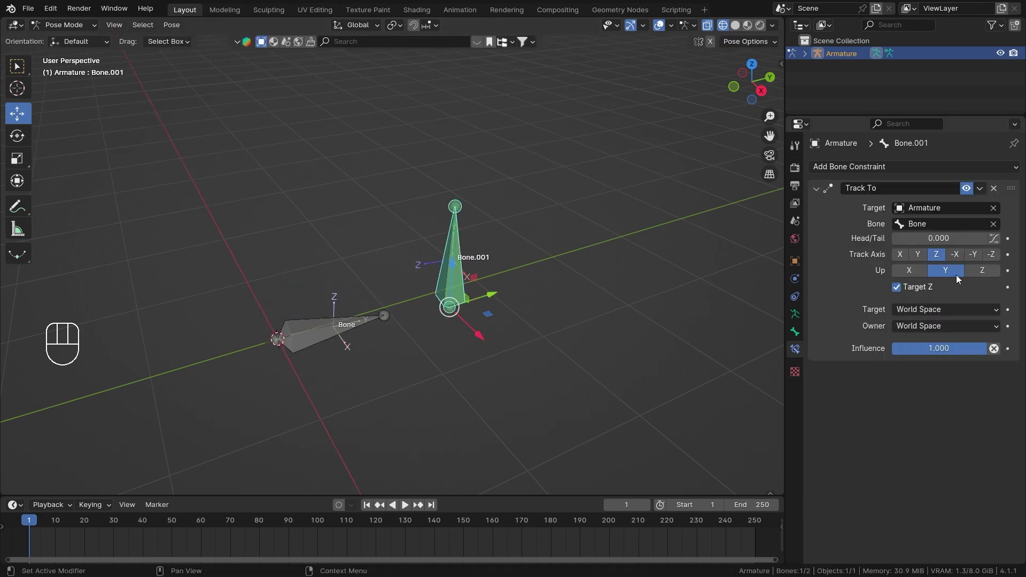
{"action": "middle_click_drag", "start_coordinate": [431, 230], "coordinate": [449, 233]}
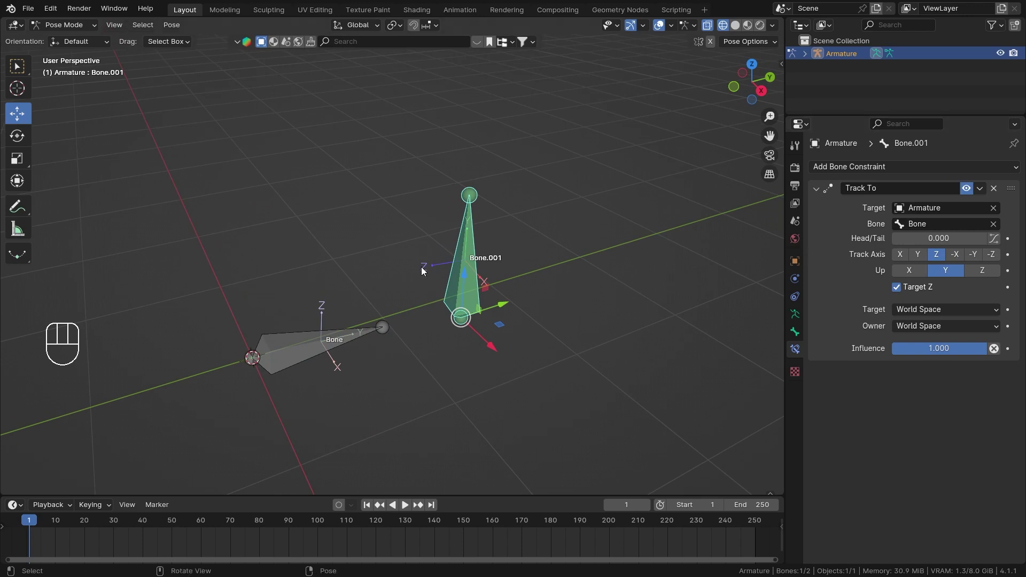
{"action": "left_click", "coordinate": [313, 343]}
{"action": "left_click", "coordinate": [473, 270]}
{"action": "left_click", "coordinate": [325, 343]}
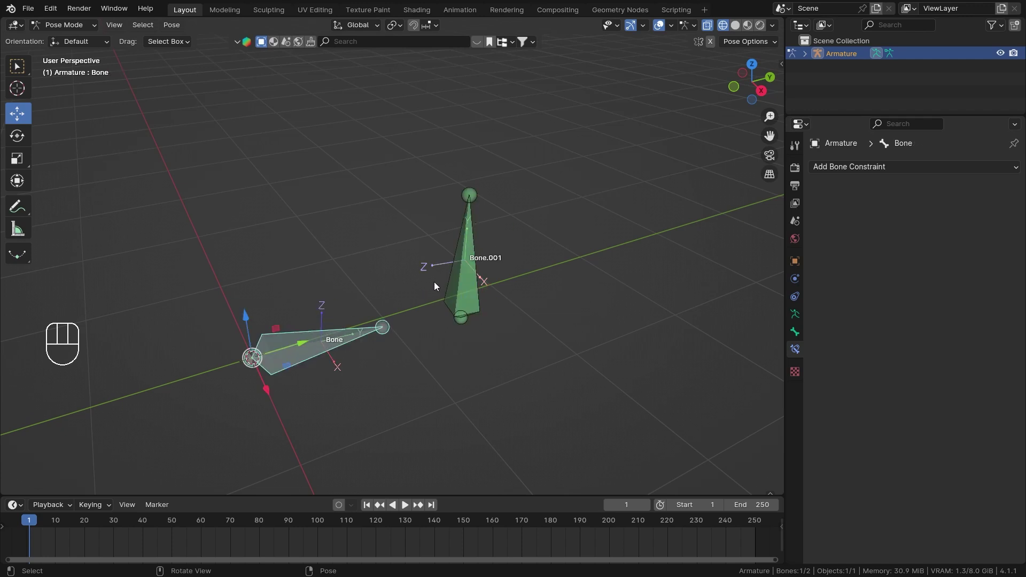
{"action": "left_click", "coordinate": [462, 284]}
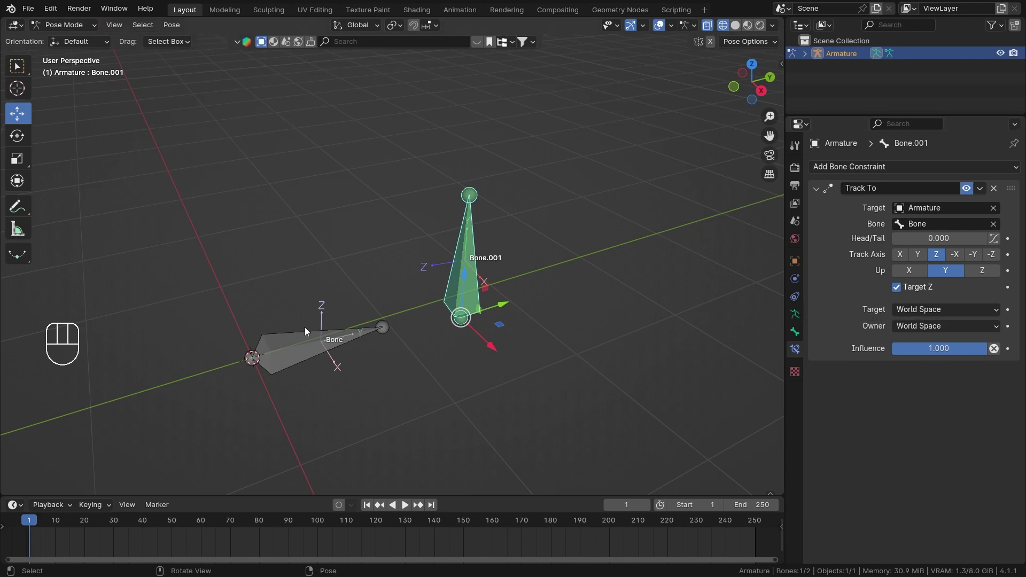
{"action": "left_click", "coordinate": [303, 344]}
{"action": "left_click", "coordinate": [472, 303]}
{"action": "scroll", "coordinate": [485, 316], "scroll_direction": "up", "scroll_amount": 2}
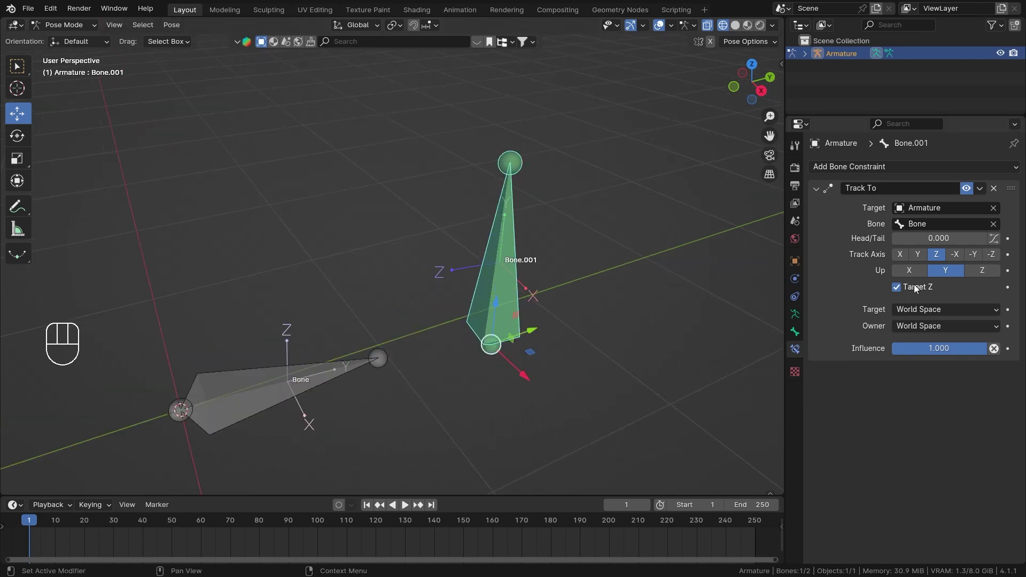
Disable Target Z in Bone.001's Track To constraint and clear the location and rotation of both bones.
{"action": "left_click", "coordinate": [897, 287]}
{"action": "key", "text": "a"}
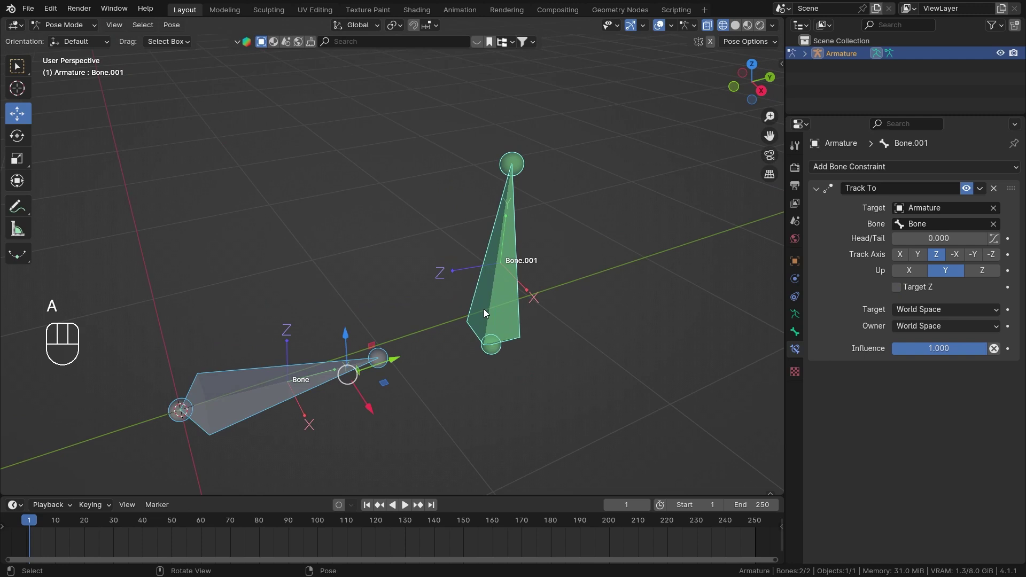
{"action": "key", "text": "alt+g"}
{"action": "key", "text": "alt+r"}
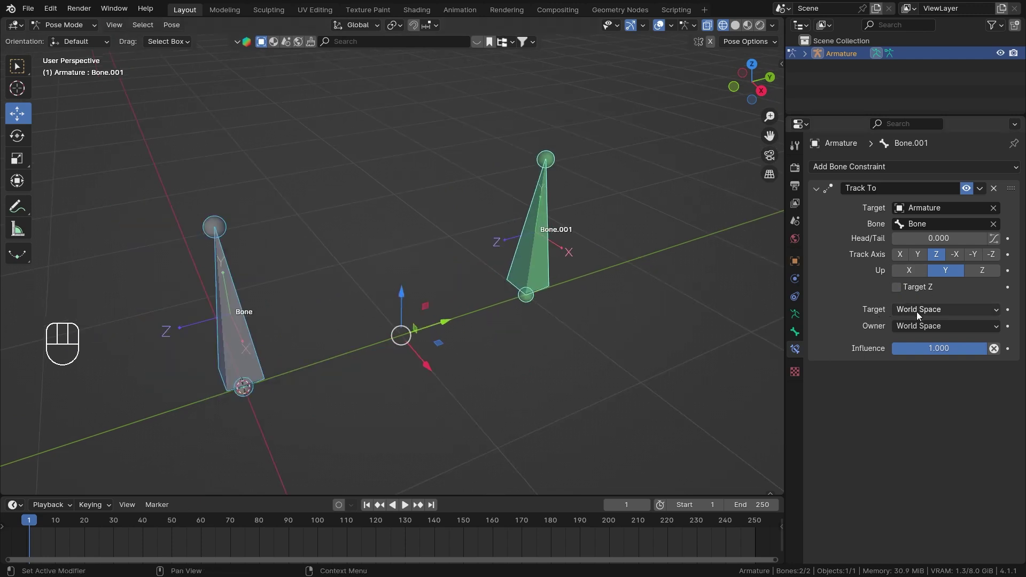
{"action": "scroll", "coordinate": [524, 251], "scroll_direction": "down", "scroll_amount": 2}
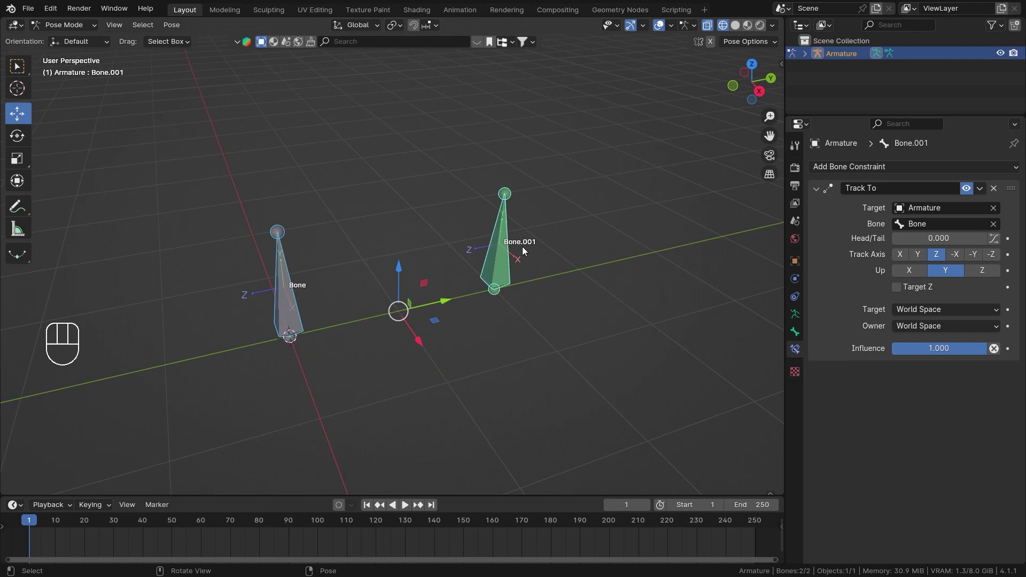
Select Bone.001 and move it along the global Y axis, closer to the target bone.
{"action": "scroll", "coordinate": [534, 262], "scroll_direction": "up", "scroll_amount": 3}
{"action": "scroll", "coordinate": [573, 271], "scroll_direction": "down", "scroll_amount": 5}
{"action": "left_click", "coordinate": [491, 275]}
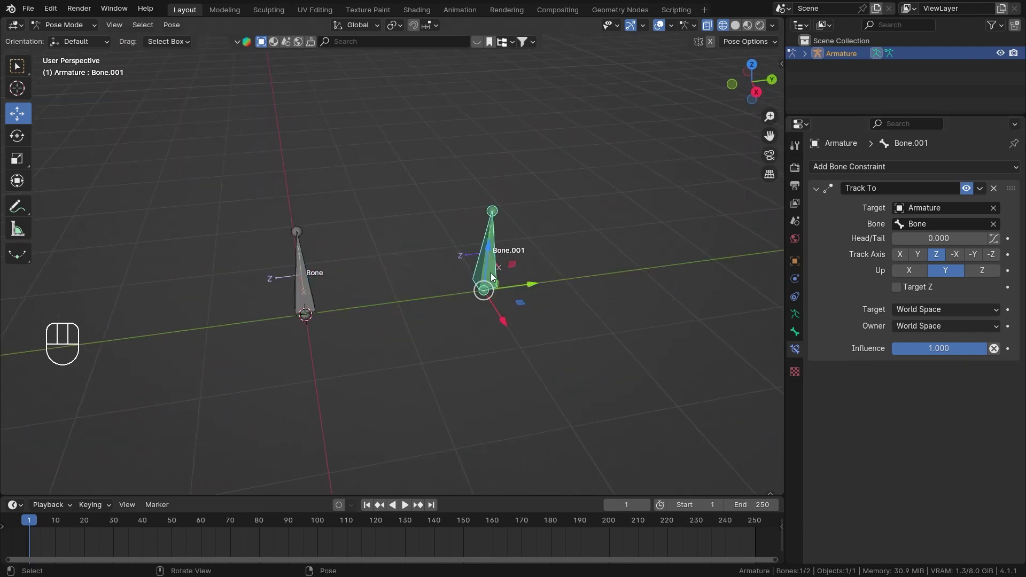
{"action": "middle_click_drag", "start_coordinate": [491, 273], "coordinate": [559, 214]}
{"action": "left_click_drag", "start_coordinate": [522, 314], "coordinate": [420, 310]}
{"action": "scroll", "coordinate": [368, 327], "scroll_direction": "up", "scroll_amount": 1}
{"action": "middle_click_drag", "start_coordinate": [369, 328], "coordinate": [352, 268]}
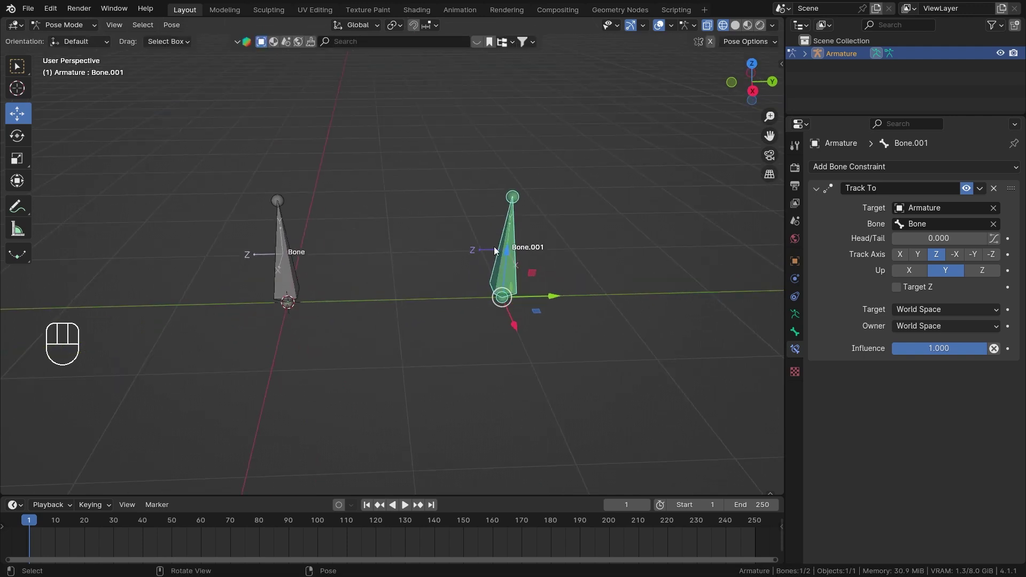
{"action": "left_click_drag", "start_coordinate": [537, 289], "coordinate": [422, 294]}
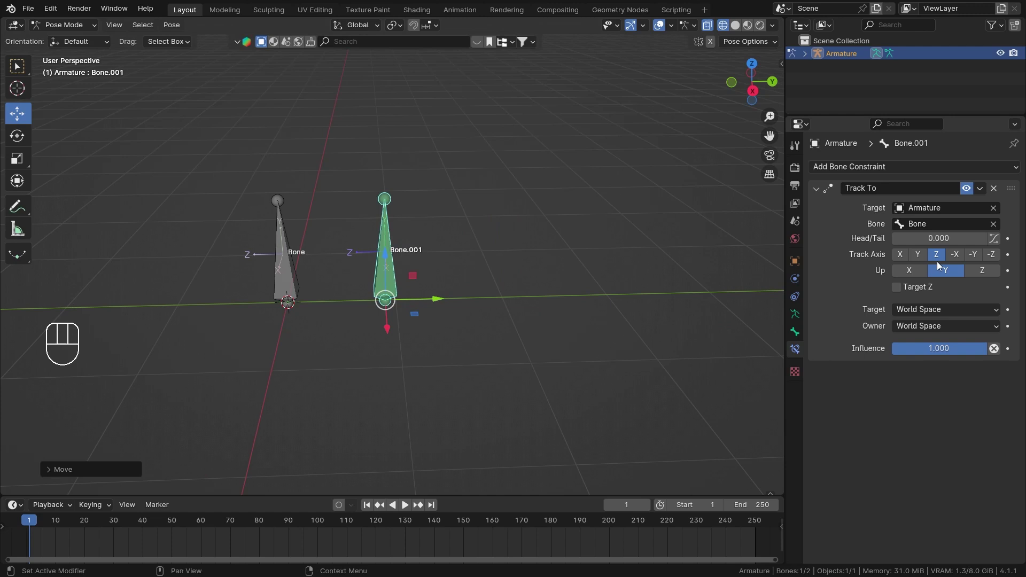
Raise Bone.001 within the YZ plane, above the target bone.
{"action": "mouse_move", "coordinate": [921, 242]}
{"action": "left_mouse_down"}
{"action": "mouse_move", "coordinate": [962, 242]}
{"action": "mouse_move", "coordinate": [922, 242]}
{"action": "left_mouse_up"}
{"action": "middle_click_drag", "start_coordinate": [340, 319], "coordinate": [402, 262]}
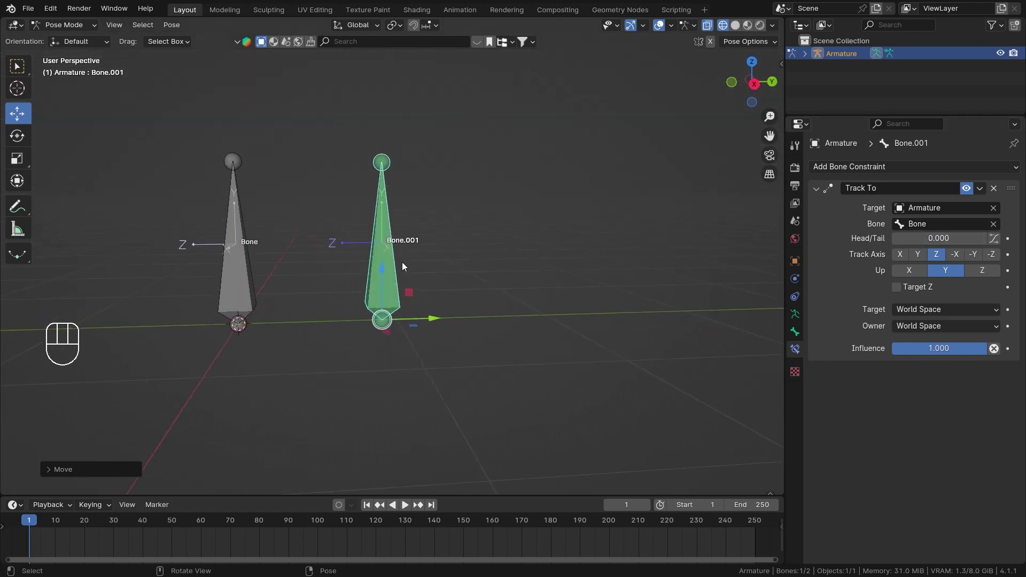
{"action": "left_click_drag", "start_coordinate": [409, 292], "coordinate": [431, 173]}
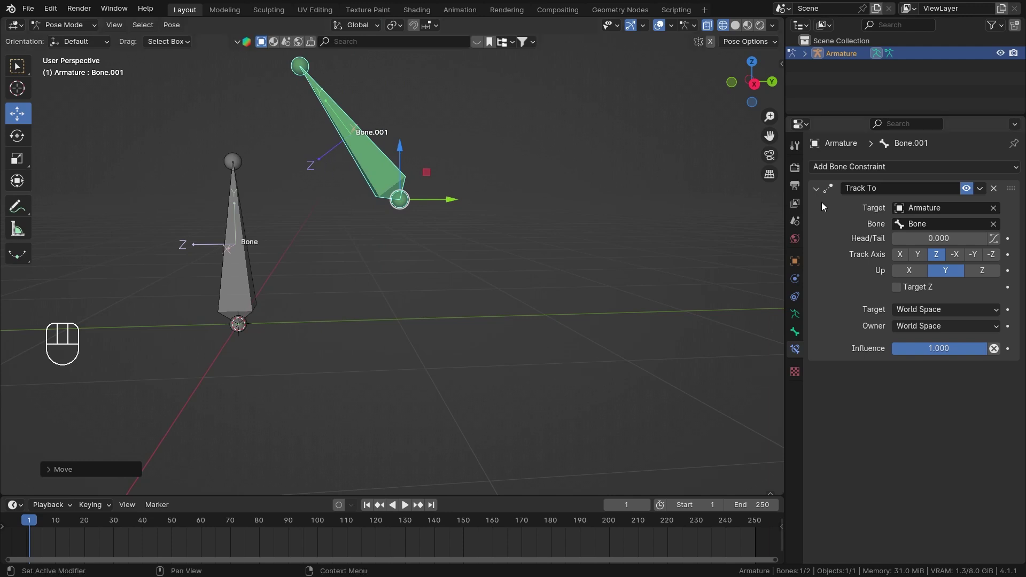
Set the Track To constraint's Head/Tail to 1.000, then to 0.500, so the tracked point shifts along the target bone.
{"action": "left_click_drag", "start_coordinate": [911, 240], "coordinate": [997, 239]}
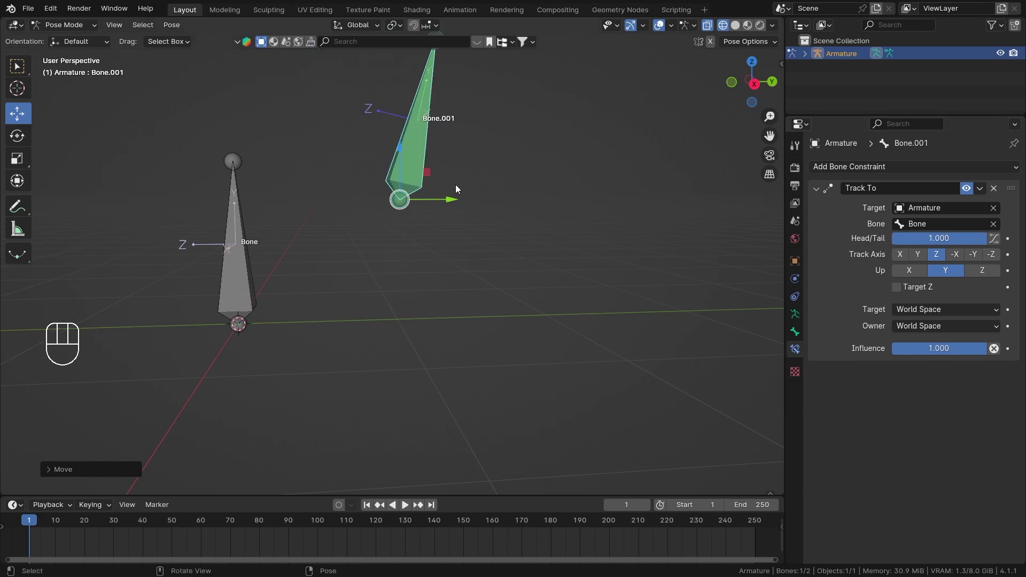
{"action": "middle_click_drag", "start_coordinate": [455, 189], "coordinate": [505, 232], "text": "shift"}
{"action": "left_click_drag", "start_coordinate": [505, 232], "coordinate": [440, 366]}
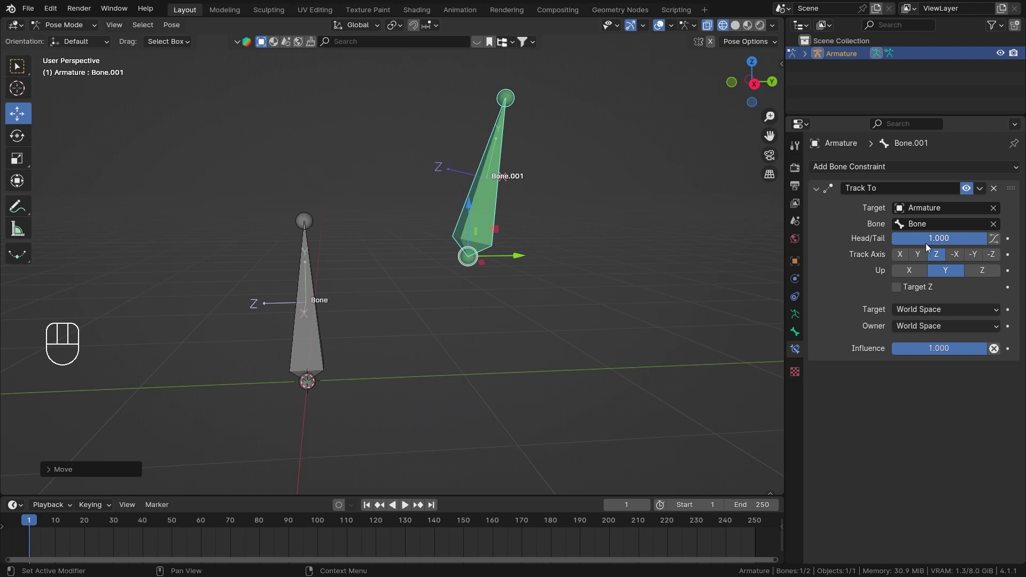
{"action": "left_click_drag", "start_coordinate": [928, 247], "coordinate": [881, 247]}
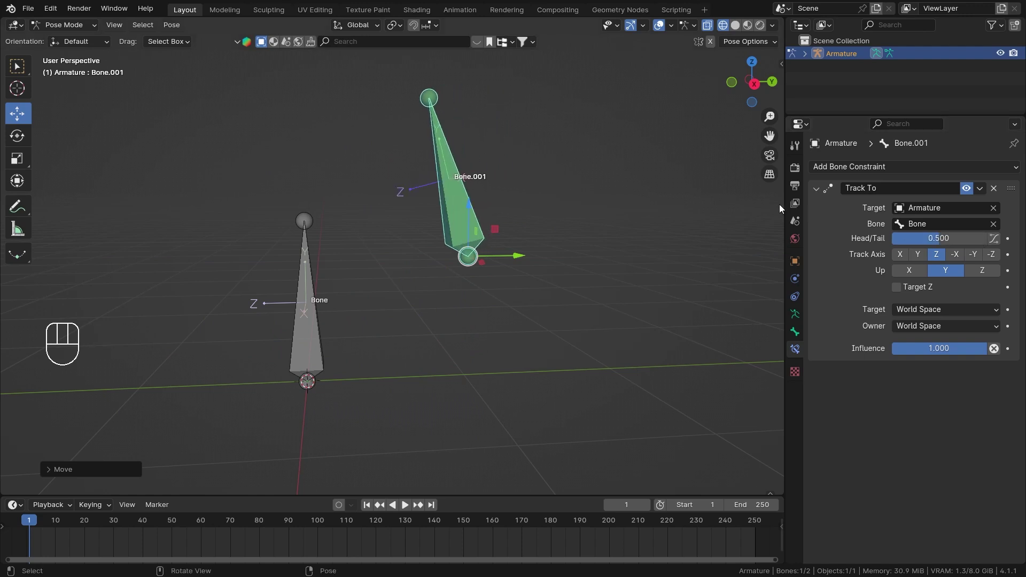
{"action": "mouse_move", "coordinate": [494, 231]}
{"action": "left_mouse_down"}
{"action": "mouse_move", "coordinate": [381, 329]}
{"action": "mouse_move", "coordinate": [284, 318]}
{"action": "mouse_move", "coordinate": [305, 233]}
{"action": "mouse_move", "coordinate": [396, 257]}
{"action": "mouse_move", "coordinate": [367, 185]}
{"action": "mouse_move", "coordinate": [311, 194]}
{"action": "mouse_move", "coordinate": [365, 191]}
{"action": "mouse_move", "coordinate": [330, 373]}
{"action": "mouse_move", "coordinate": [369, 269]}
{"action": "mouse_move", "coordinate": [348, 318]}
{"action": "mouse_move", "coordinate": [316, 248]}
{"action": "mouse_move", "coordinate": [376, 322]}
{"action": "mouse_move", "coordinate": [331, 254]}
{"action": "mouse_move", "coordinate": [408, 300]}
{"action": "mouse_move", "coordinate": [495, 233]}
{"action": "left_mouse_up"}
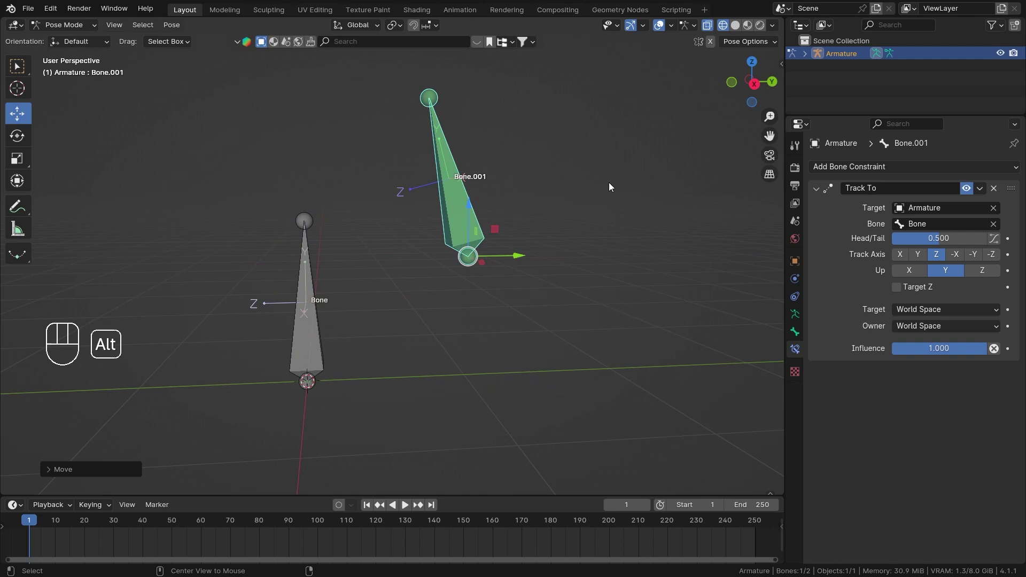
Clear Bone.001's location and rotation and set the constraint's Head/Tail back to 0.000.
{"action": "key", "text": "alt+g"}
{"action": "key", "text": "alt+r"}
{"action": "left_click_drag", "start_coordinate": [951, 238], "coordinate": [901, 239]}
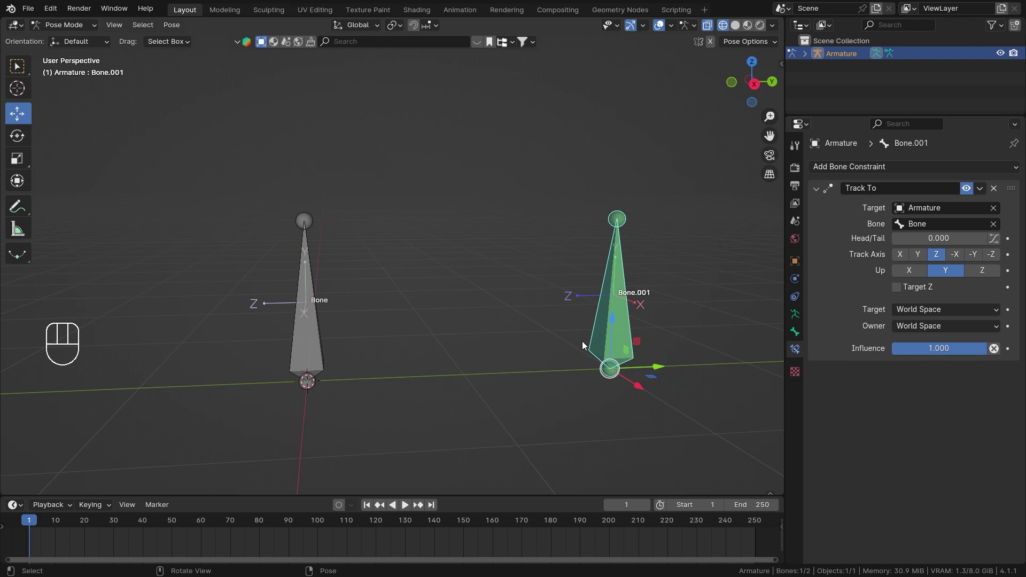
Set the Track To constraint's Owner space to Local Space.
{"action": "middle_click_drag", "start_coordinate": [613, 254], "coordinate": [658, 268]}
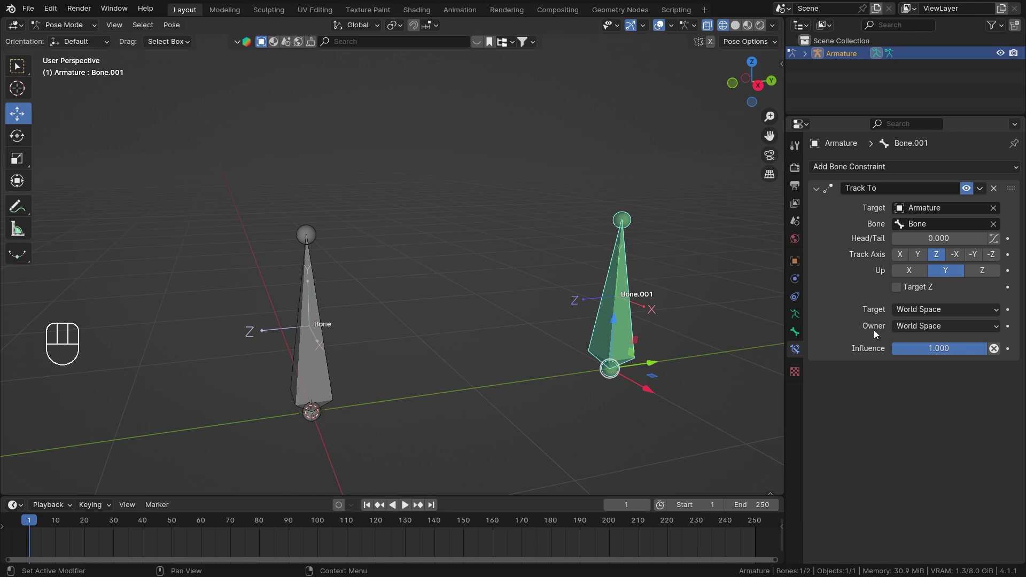
{"action": "left_click", "coordinate": [933, 329]}
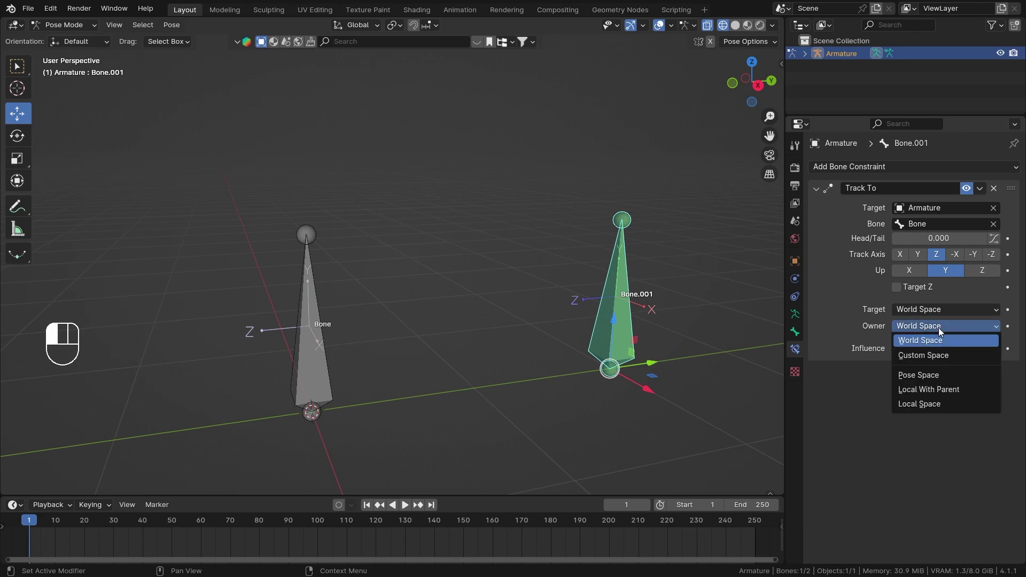
{"action": "left_click", "coordinate": [941, 405]}
{"action": "scroll", "coordinate": [569, 274], "scroll_direction": "down", "scroll_amount": 4}
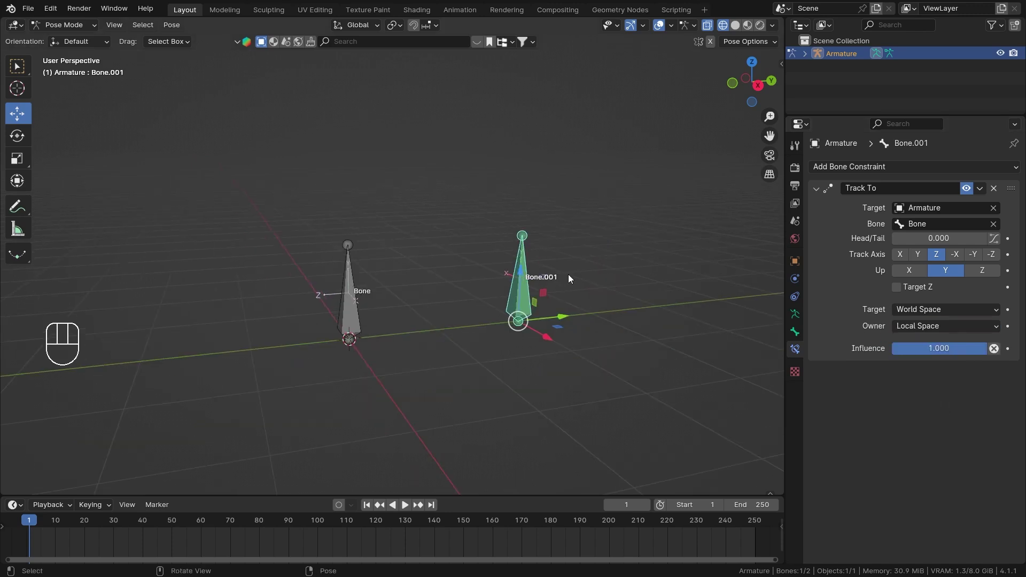
{"action": "middle_click_drag", "start_coordinate": [508, 289], "coordinate": [394, 259]}
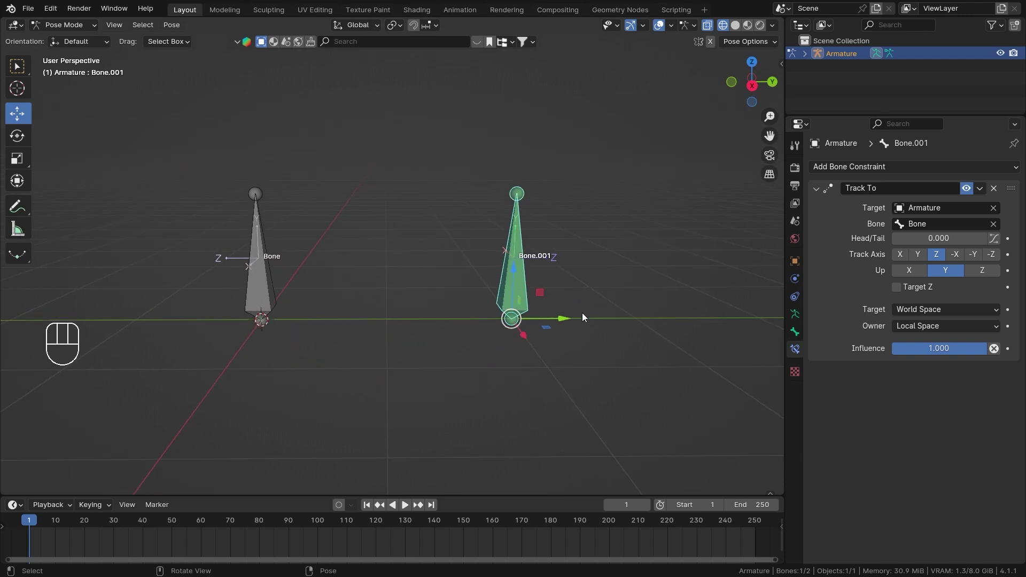
{"action": "scroll", "coordinate": [539, 292], "scroll_direction": "up", "scroll_amount": 2}
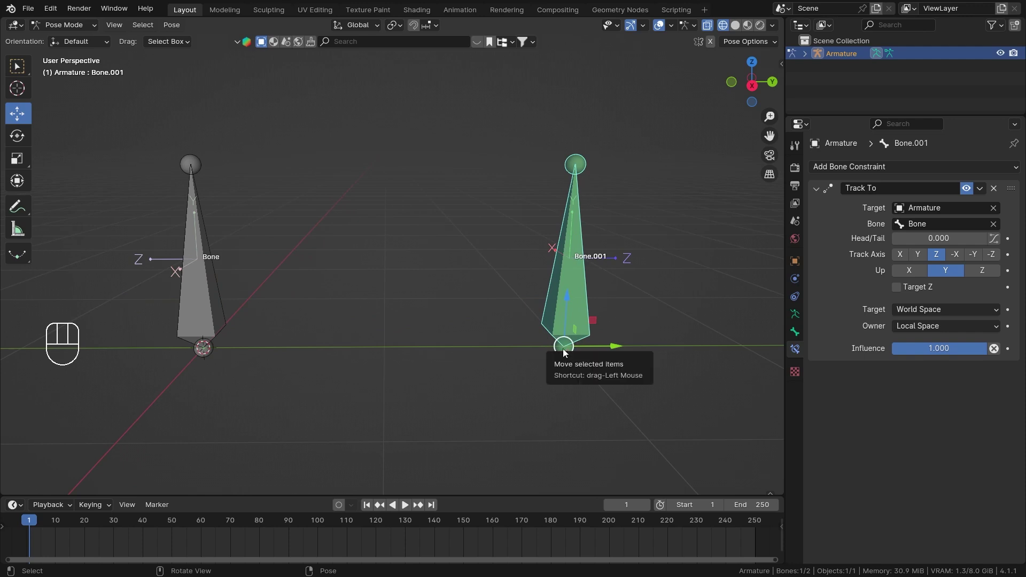
Try moving Bone.001 within the XY plane, then upward and away from the target bone within the YZ plane.
{"action": "middle_click_drag", "start_coordinate": [611, 315], "coordinate": [569, 344]}
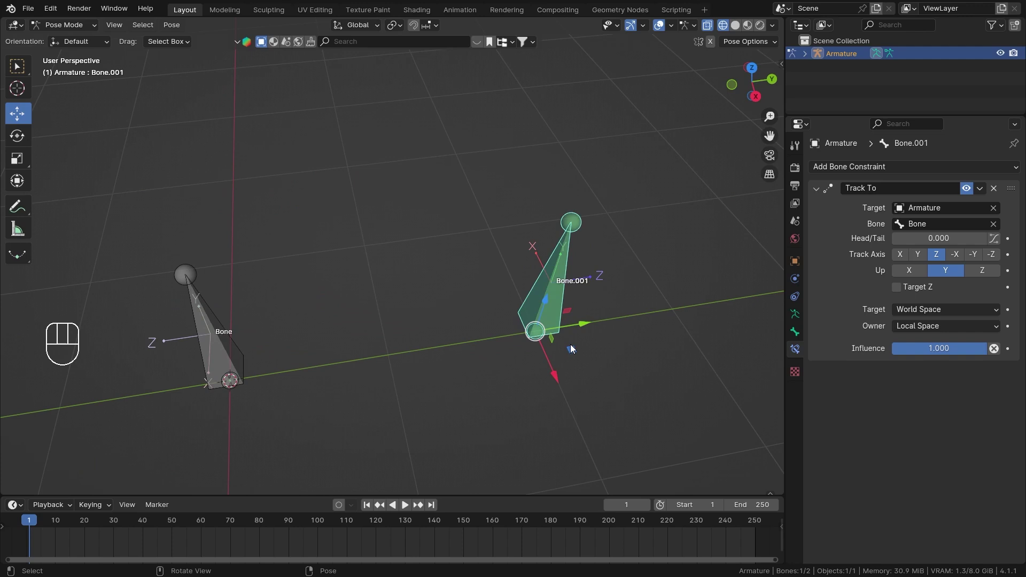
{"action": "left_click_drag", "start_coordinate": [571, 349], "coordinate": [604, 380]}
{"action": "middle_click_drag", "start_coordinate": [604, 380], "coordinate": [482, 320]}
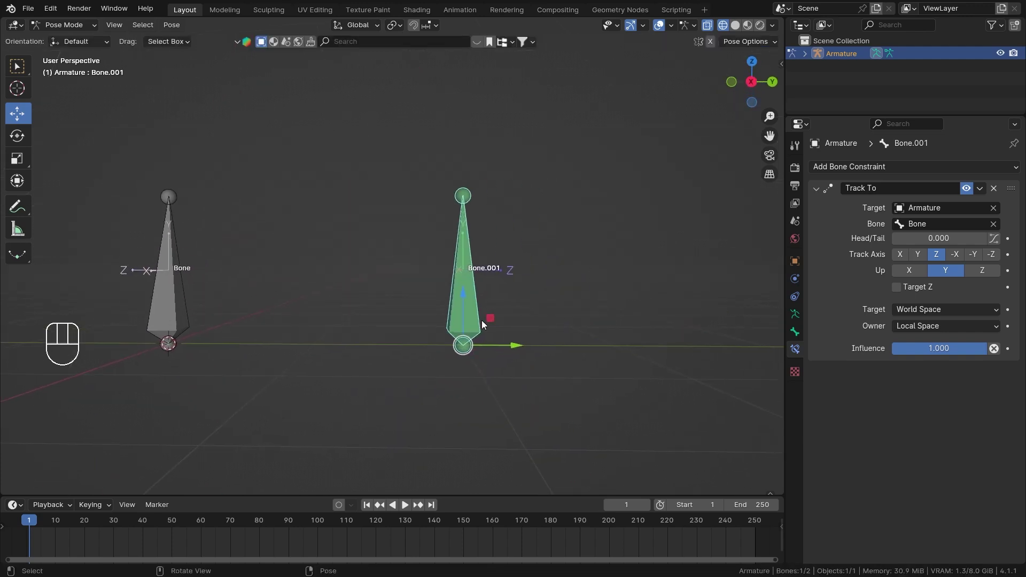
{"action": "left_click_drag", "start_coordinate": [490, 319], "coordinate": [561, 263]}
{"action": "right_click", "coordinate": [574, 261]}
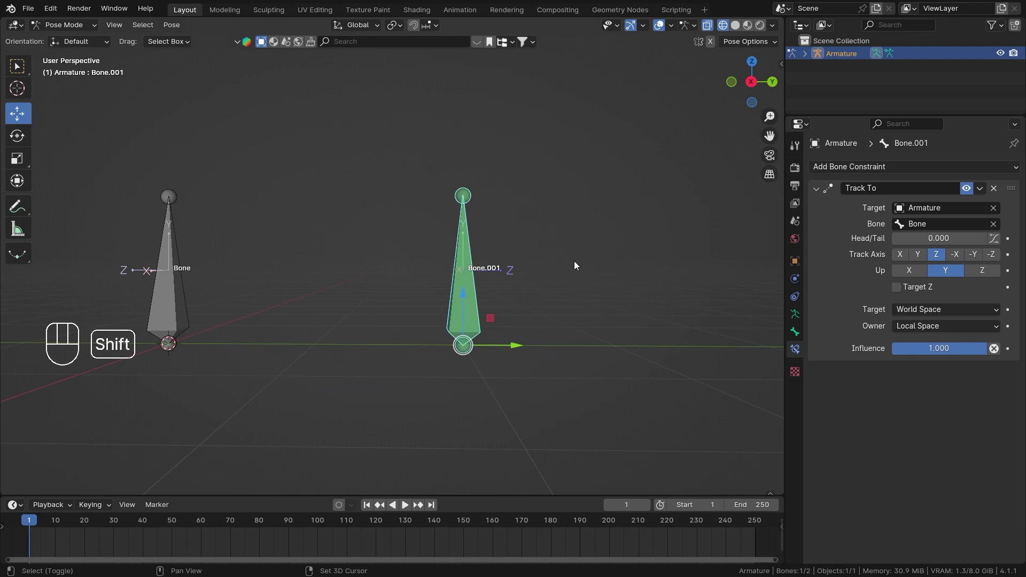
{"action": "scroll", "coordinate": [506, 251], "scroll_direction": "down", "scroll_amount": 2, "text": "ctrl"}
{"action": "scroll", "coordinate": [506, 251], "scroll_direction": "down", "scroll_amount": 2}
Try further moves of Bone.001 with local owner space, including raising and lowering it within the YZ plane.
{"action": "left_click_drag", "start_coordinate": [433, 302], "coordinate": [483, 348]}
{"action": "right_click", "coordinate": [483, 348]}
{"action": "middle_click_drag", "start_coordinate": [483, 348], "coordinate": [429, 296]}
{"action": "left_click_drag", "start_coordinate": [429, 296], "coordinate": [503, 263]}
{"action": "right_click", "coordinate": [505, 270]}
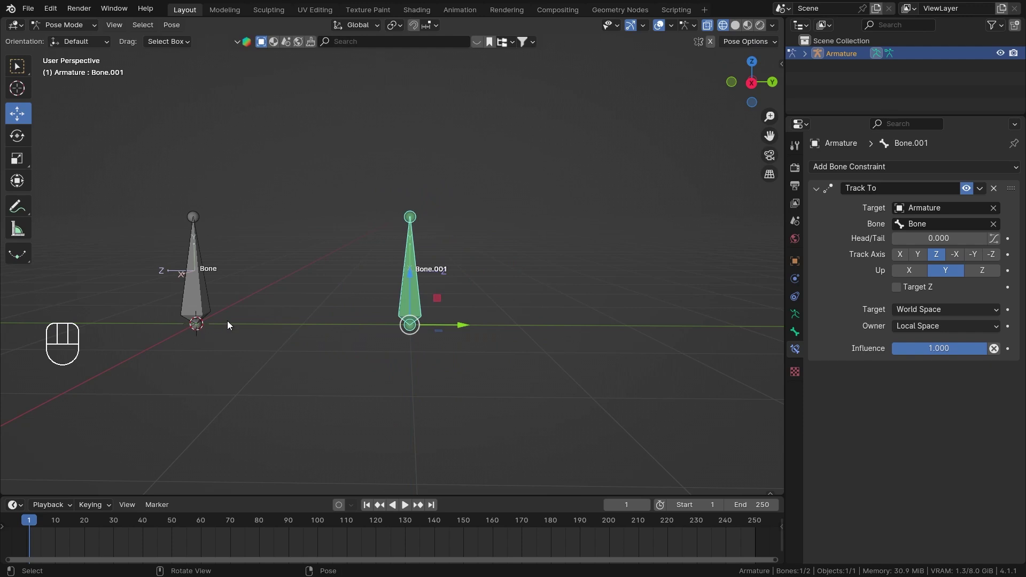
{"action": "middle_click_drag", "start_coordinate": [424, 329], "coordinate": [462, 306]}
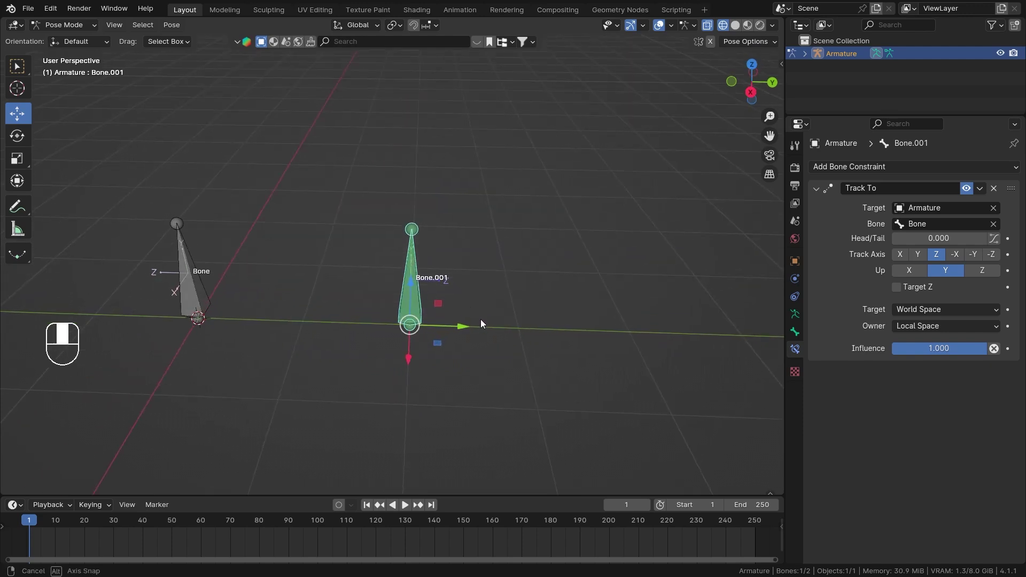
{"action": "middle_click_drag", "start_coordinate": [480, 319], "coordinate": [487, 275]}
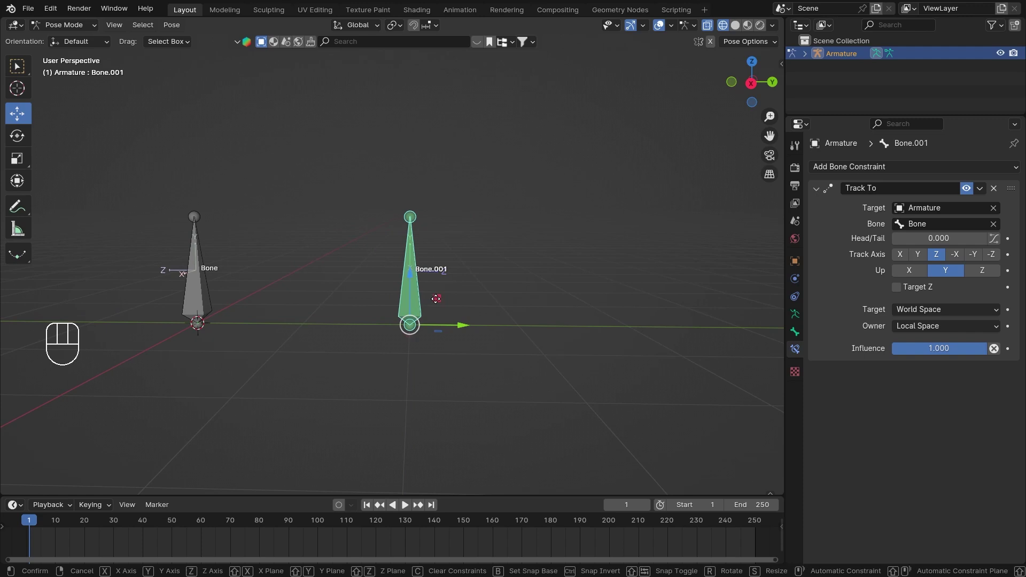
{"action": "left_click_drag", "start_coordinate": [434, 301], "coordinate": [392, 343]}
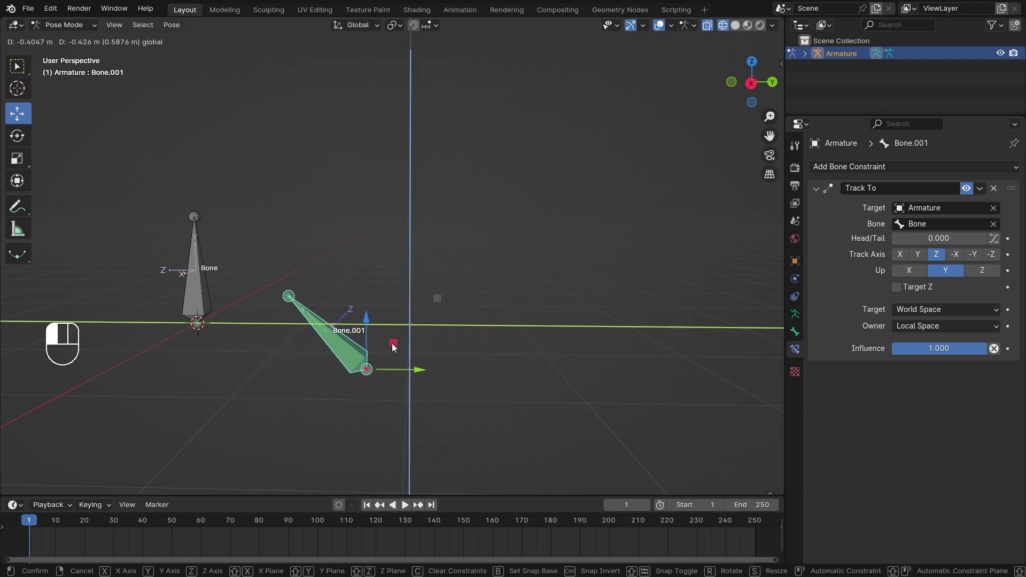
{"action": "key", "text": "Escape"}
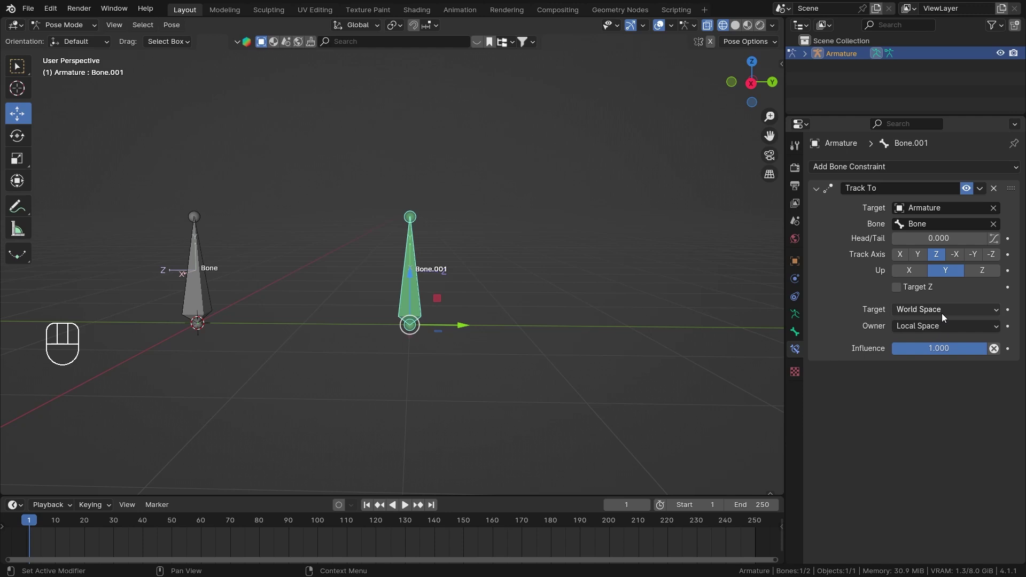
Set the constraint's Target space to Local Space and try moving Bone.001 within the YZ plane.
{"action": "left_click_drag", "start_coordinate": [943, 310], "coordinate": [903, 388]}
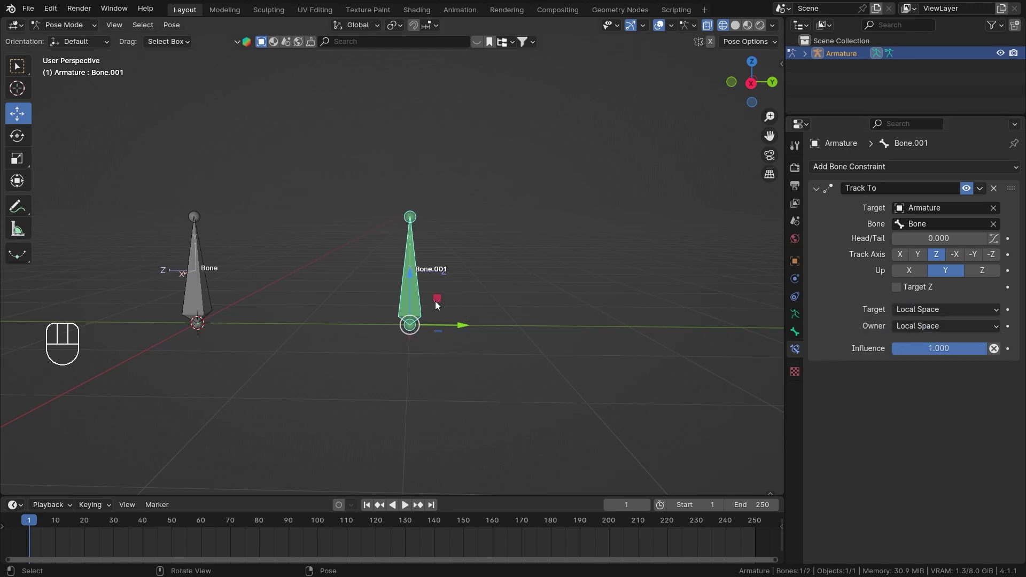
{"action": "left_click_drag", "start_coordinate": [436, 298], "coordinate": [470, 314]}
{"action": "key", "text": "Escape"}
{"action": "left_click_drag", "start_coordinate": [436, 298], "coordinate": [397, 365]}
{"action": "key", "text": "Escape"}
{"action": "middle_click_drag", "start_coordinate": [554, 277], "coordinate": [538, 246]}
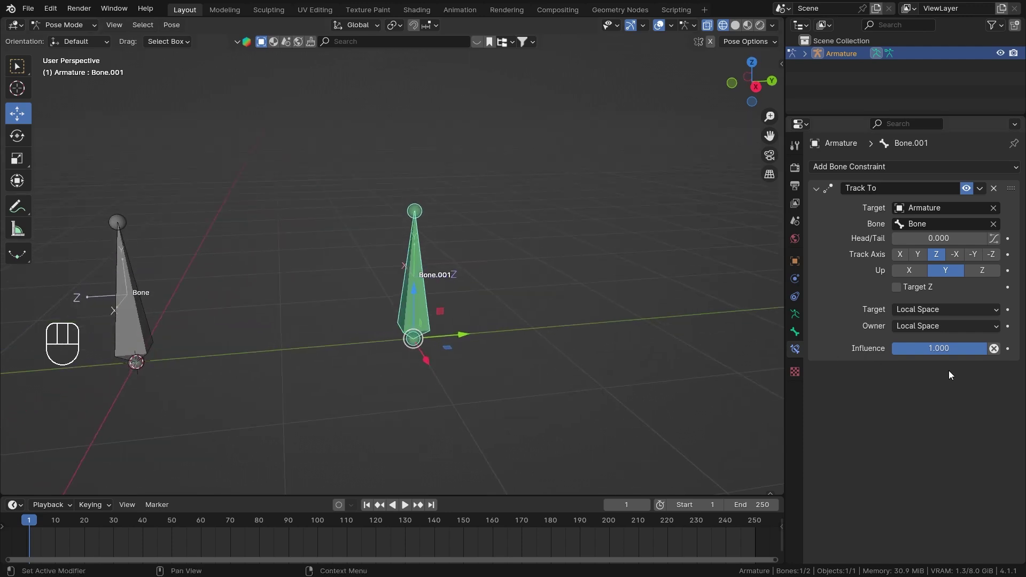
Set both the Target and Owner spaces of the Track To constraint to World Space.
{"action": "left_click", "coordinate": [935, 312]}
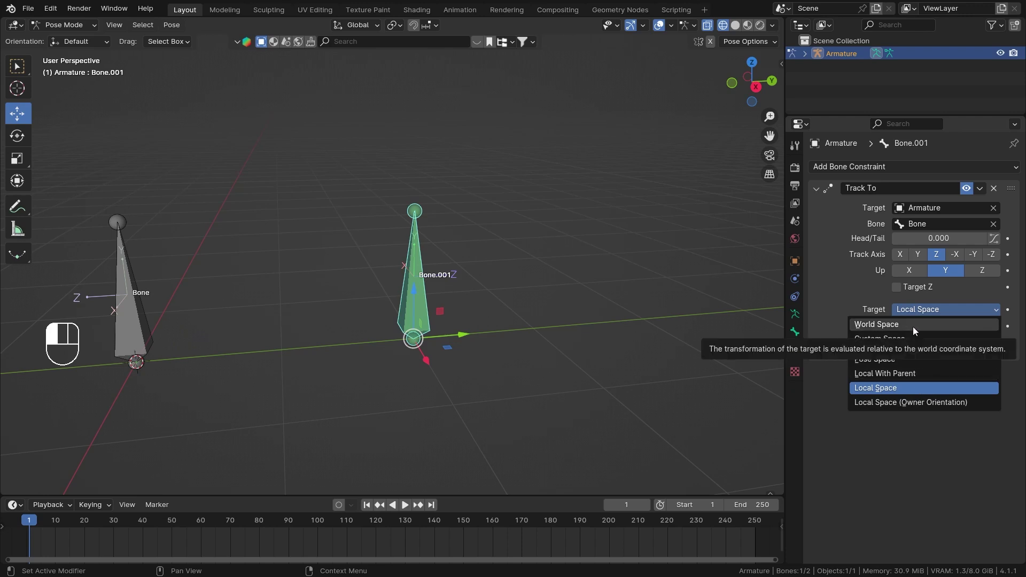
{"action": "key", "text": "Escape"}
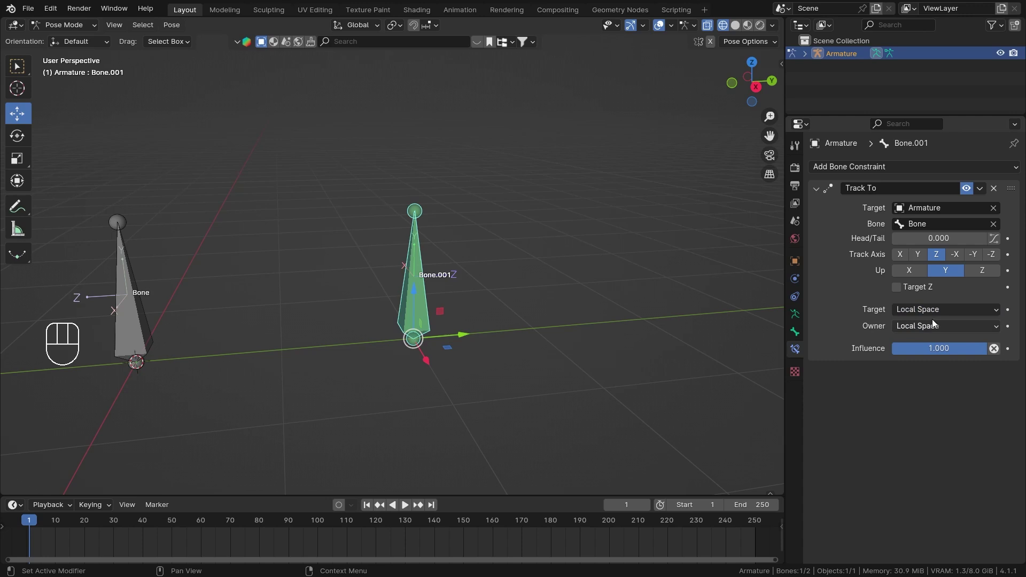
{"action": "middle_click_drag", "start_coordinate": [668, 312], "coordinate": [489, 288]}
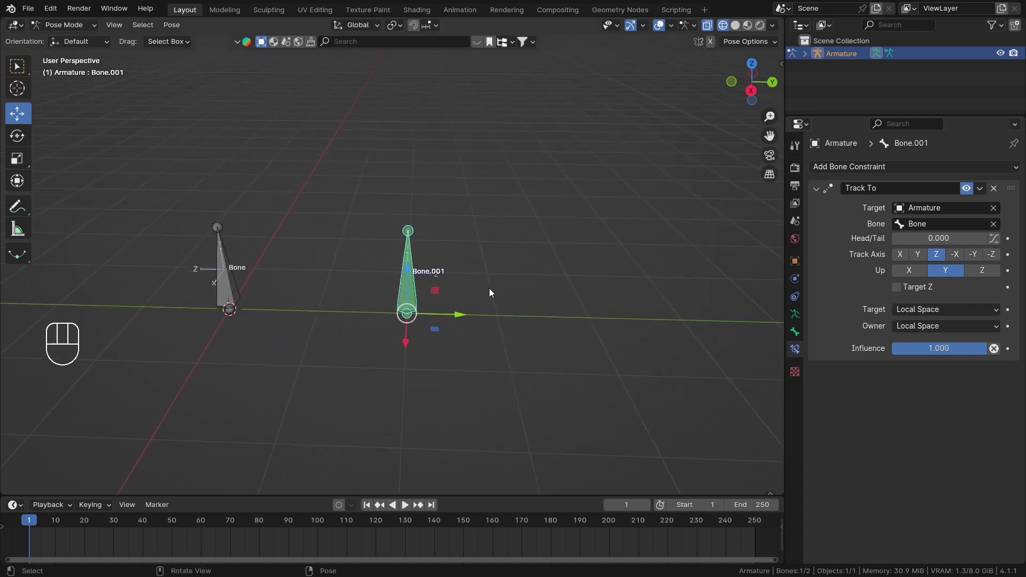
{"action": "left_click", "coordinate": [930, 326]}
{"action": "middle_click_drag", "start_coordinate": [371, 316], "coordinate": [438, 322], "text": "shift"}
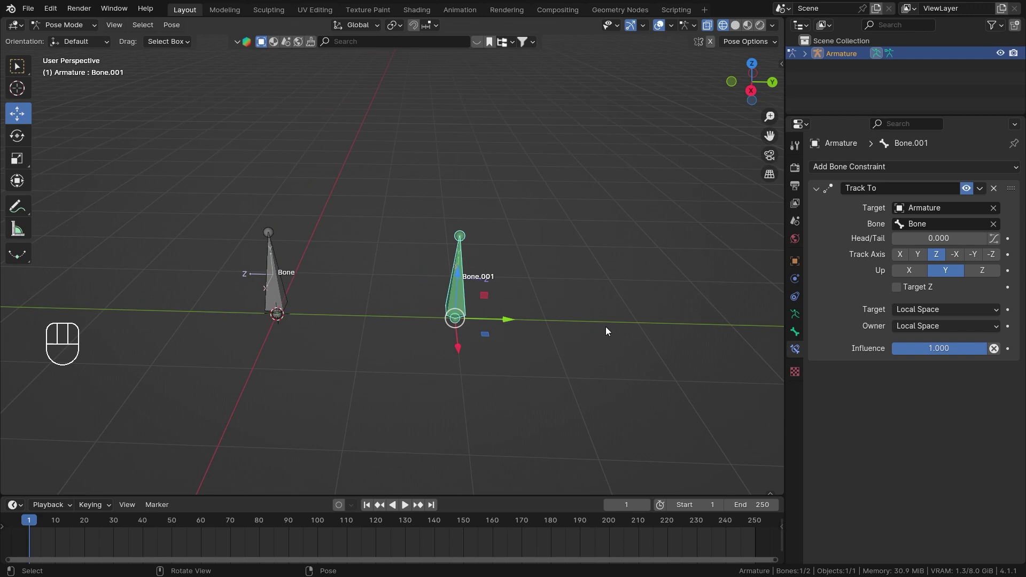
{"action": "left_click", "coordinate": [922, 313]}
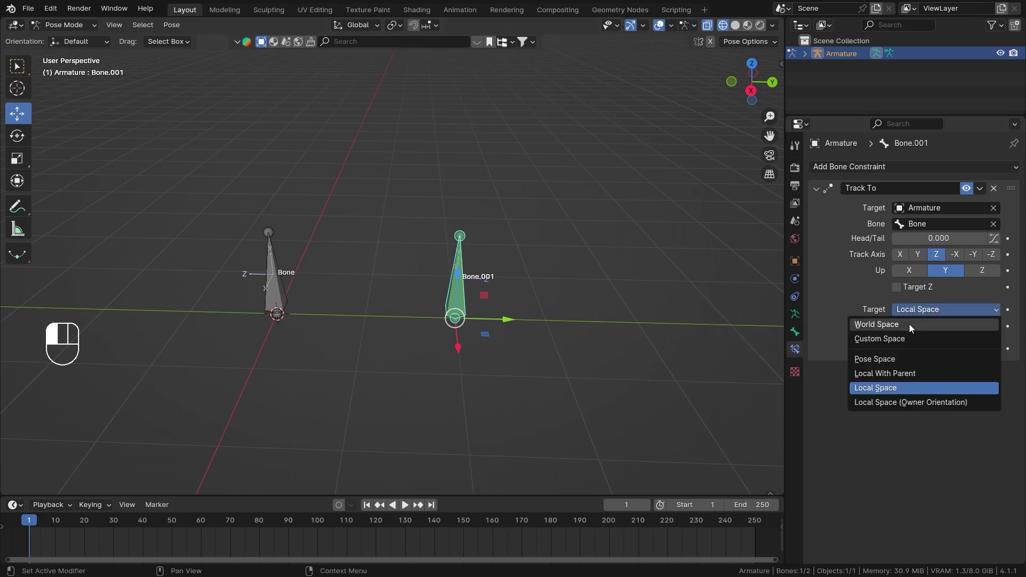
{"action": "left_click", "coordinate": [909, 324]}
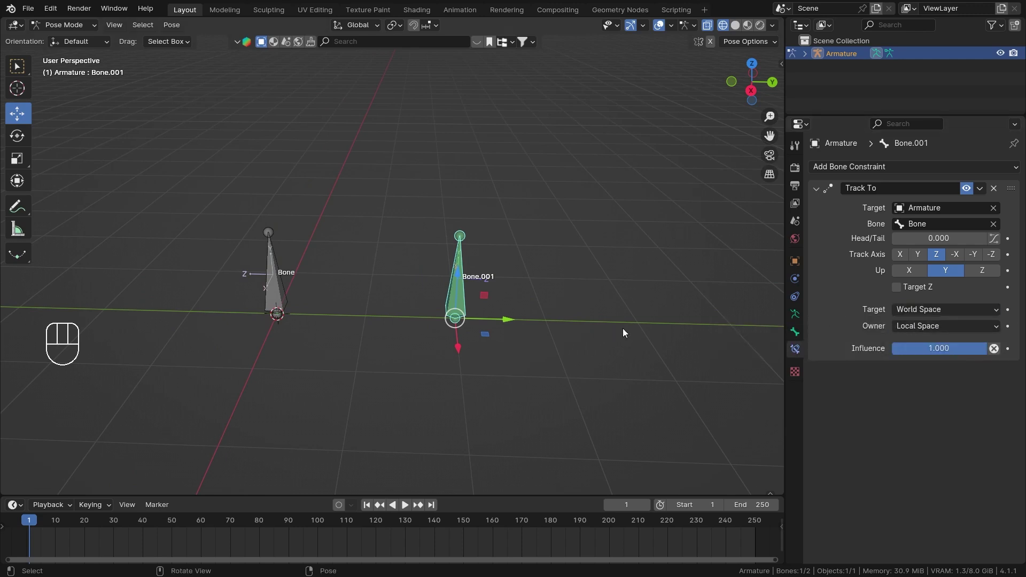
{"action": "left_click", "coordinate": [913, 321]}
{"action": "left_click", "coordinate": [925, 335]}
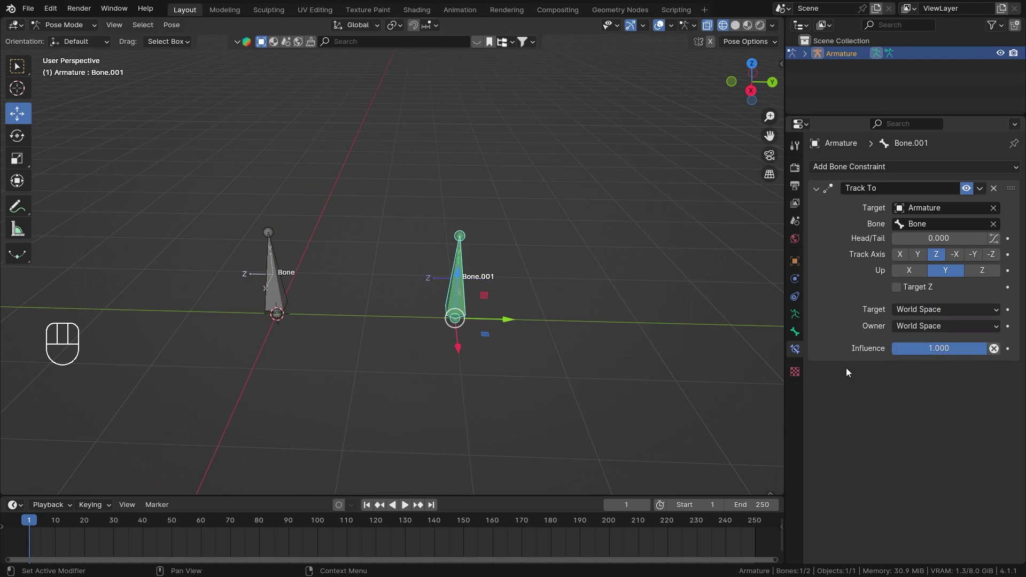
Lower the Track To constraint's Influence to 0.000, then set it to 0.500.
{"action": "middle_click_drag", "start_coordinate": [528, 338], "coordinate": [539, 322]}
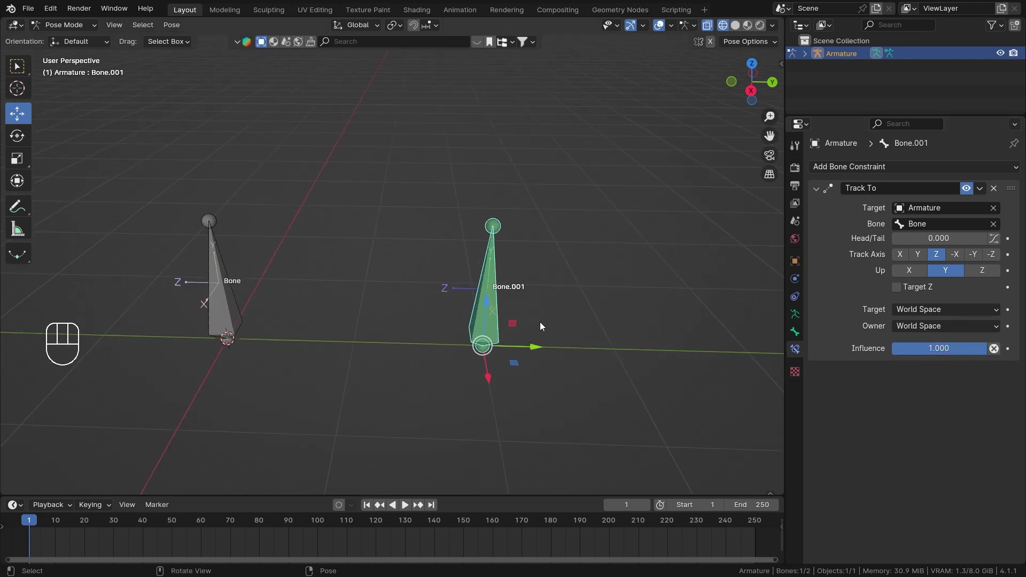
{"action": "middle_click_drag", "start_coordinate": [505, 286], "coordinate": [694, 337], "text": "shift"}
{"action": "scroll", "coordinate": [601, 323], "scroll_direction": "up", "scroll_amount": 2}
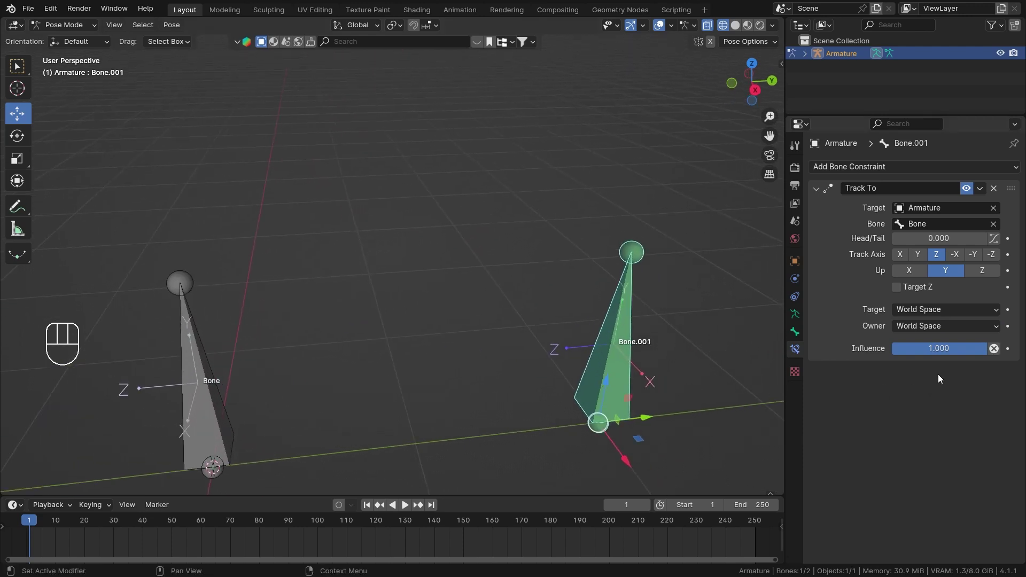
{"action": "left_click_drag", "start_coordinate": [967, 347], "coordinate": [884, 361]}
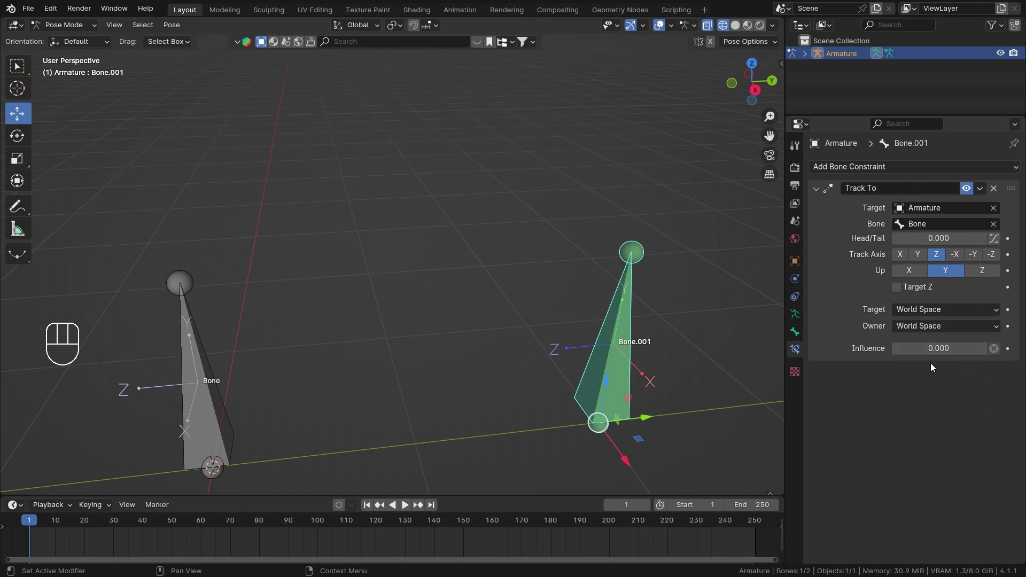
{"action": "mouse_move", "coordinate": [923, 348]}
{"action": "left_mouse_down", "text": "ctrl"}
{"action": "mouse_move", "coordinate": [933, 349]}
{"action": "mouse_move", "coordinate": [920, 351]}
{"action": "left_mouse_up", "text": "ctrl"}
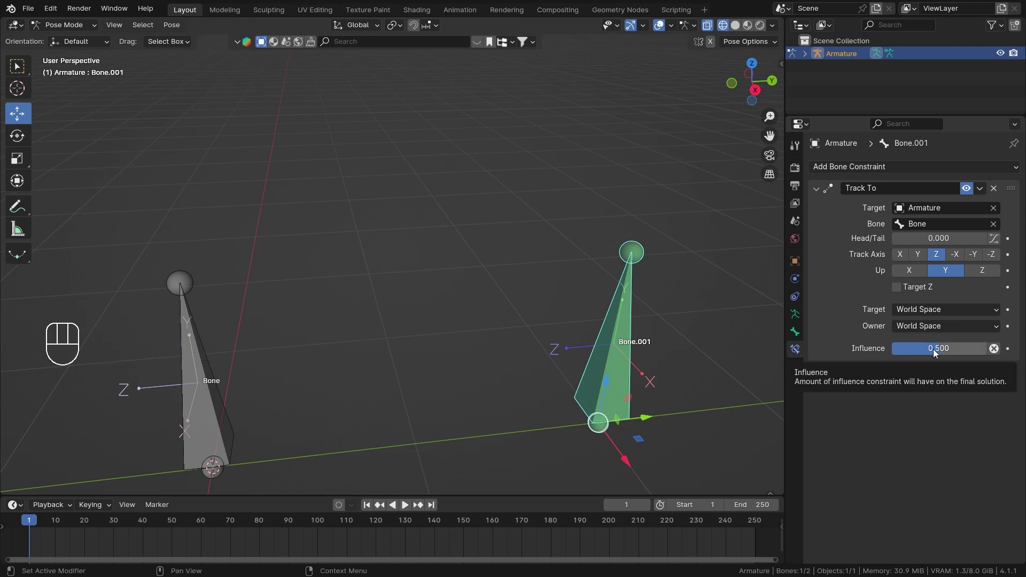
Try moving Bone.001 at half influence, then set the constraint's Influence back to 1.000.
{"action": "scroll", "coordinate": [608, 320], "scroll_direction": "down", "scroll_amount": 3}
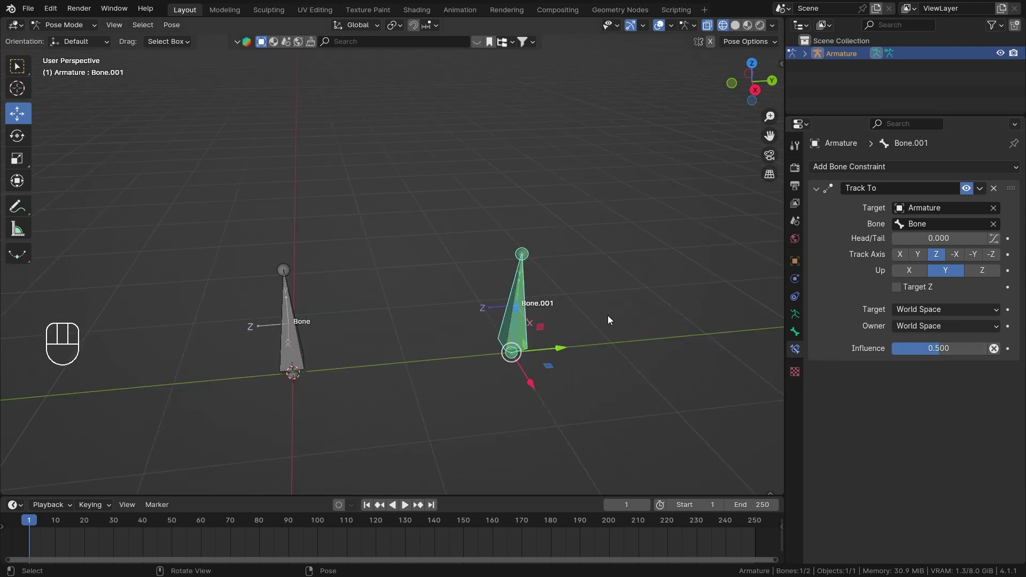
{"action": "middle_click_drag", "start_coordinate": [608, 317], "coordinate": [515, 317]}
{"action": "left_click_drag", "start_coordinate": [527, 363], "coordinate": [298, 387]}
{"action": "left_click_drag", "start_coordinate": [939, 349], "coordinate": [993, 349]}
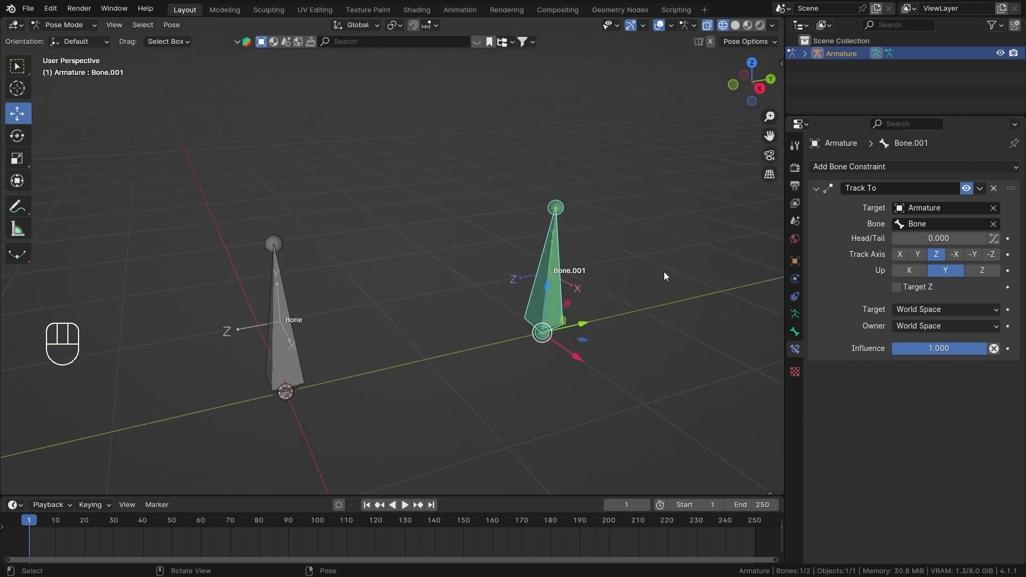
Open the list of bone constraints that can be added to Bone.001.
{"action": "scroll", "coordinate": [664, 275], "scroll_direction": "up", "scroll_amount": 3}
{"action": "scroll", "coordinate": [664, 275], "scroll_direction": "down", "scroll_amount": 2}
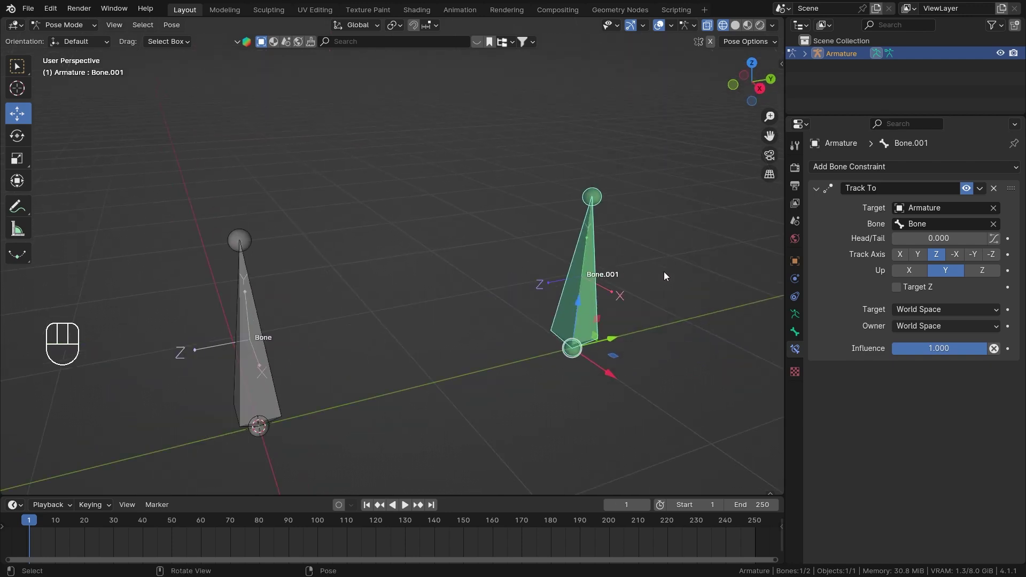
{"action": "left_click", "coordinate": [855, 167]}
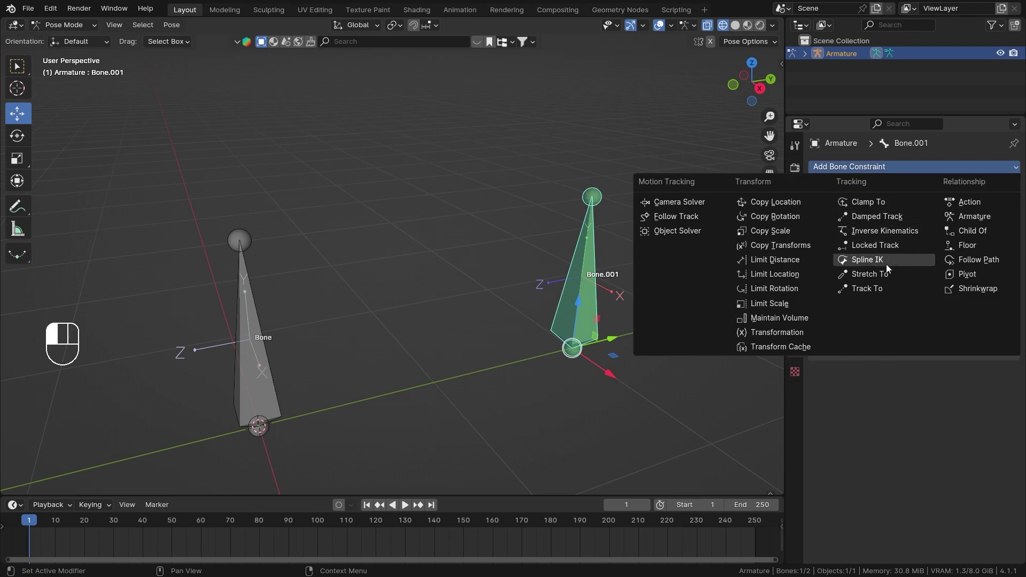